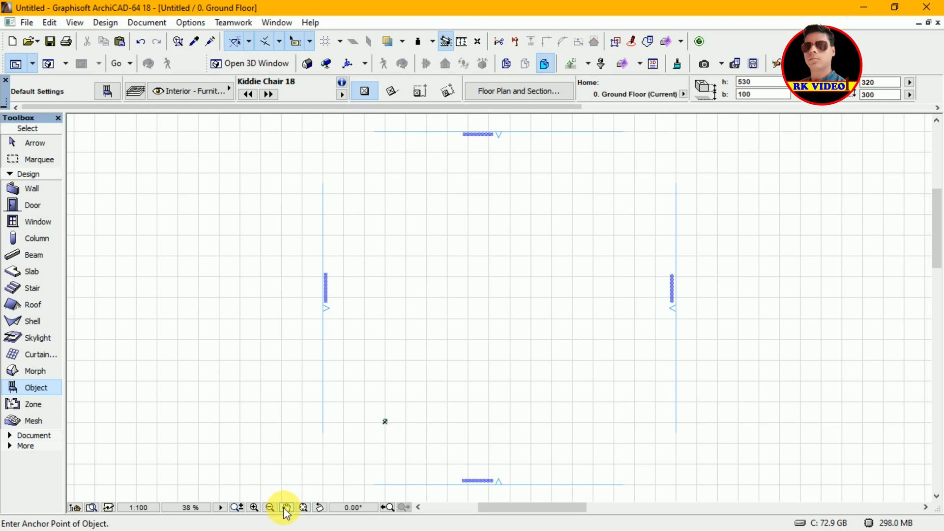
Step: Zoom in on the placed Kiddie Chair 18 object and examine it in the 3D window before returning to the floor plan
click(254, 508)
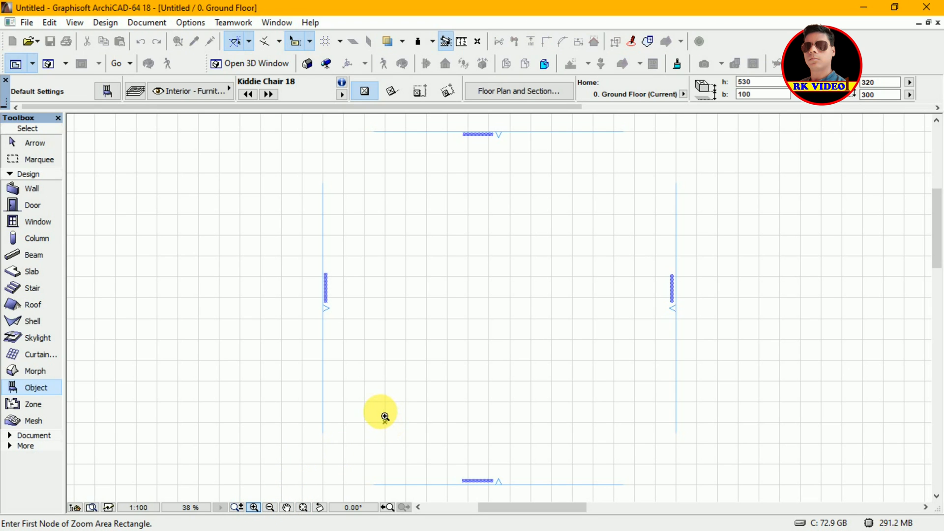
click(382, 417)
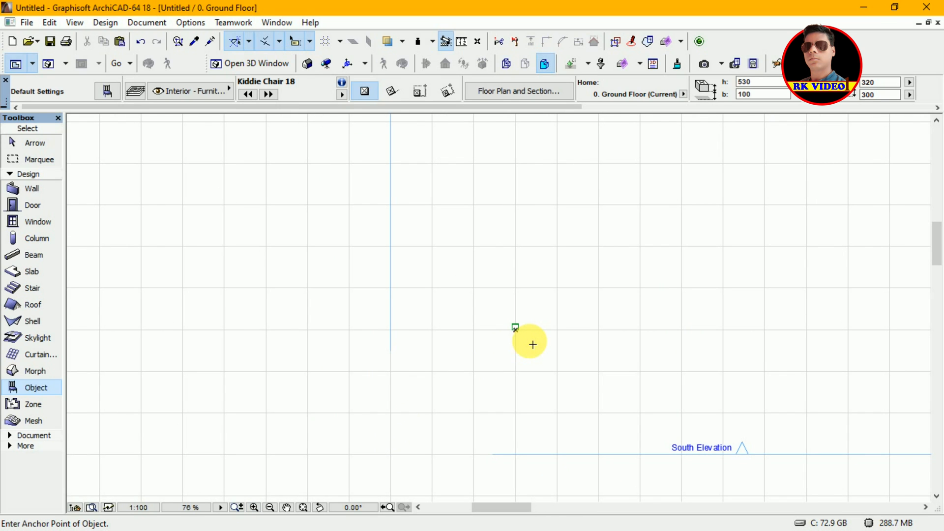
click(254, 508)
click(509, 351)
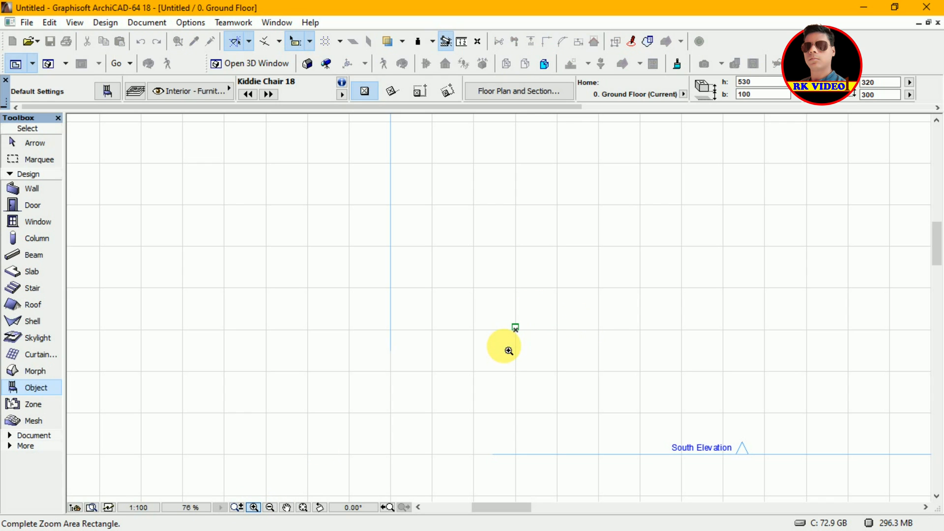
click(502, 347)
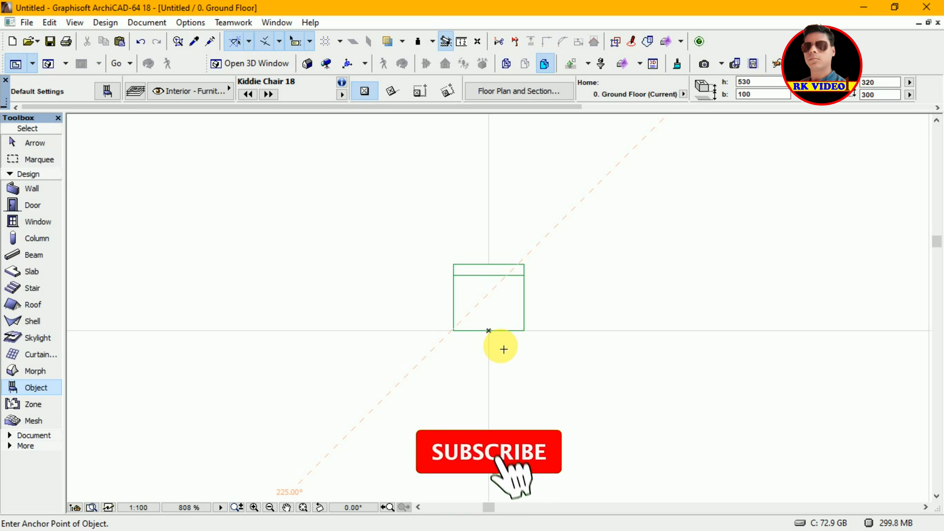
key(Escape)
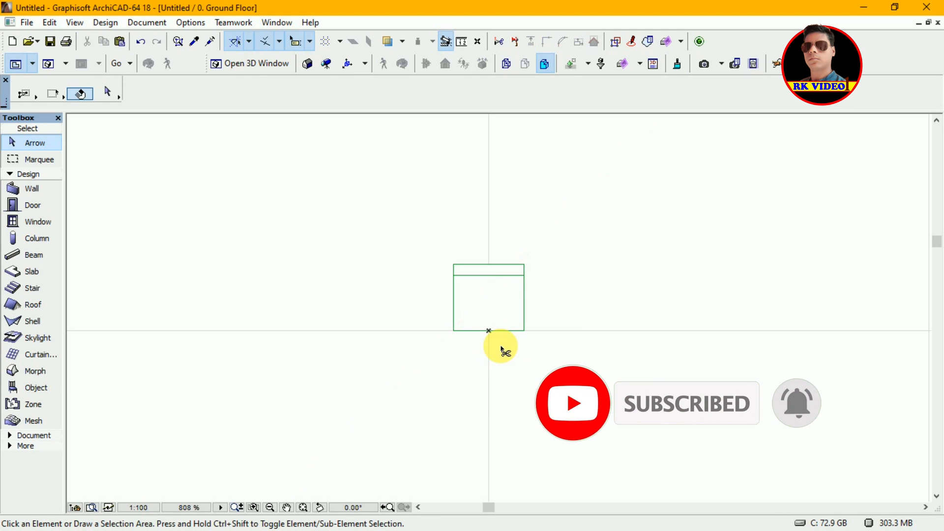
key(F3)
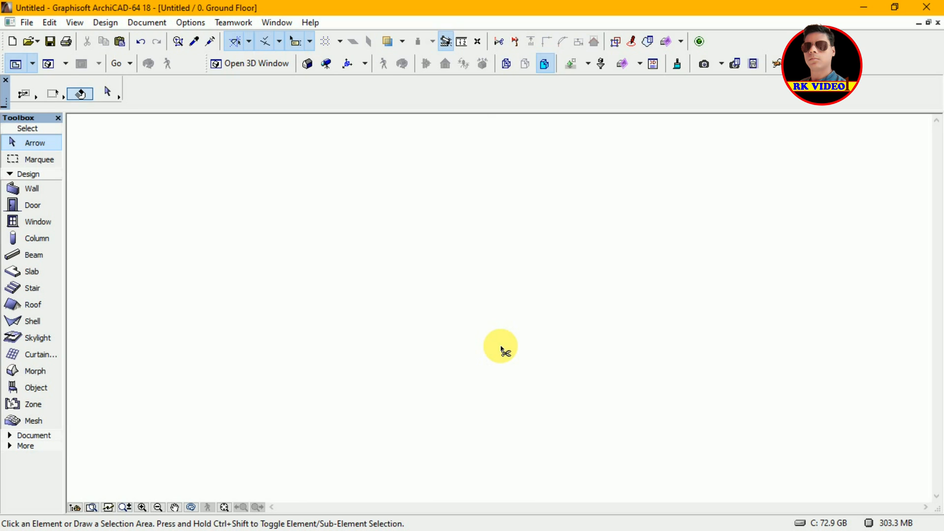
key(F3)
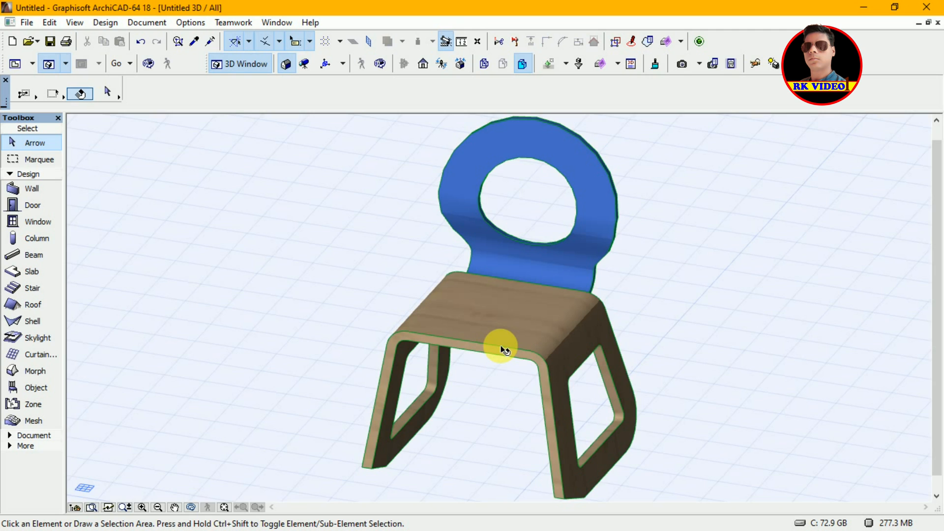
mouse_move(505, 349)
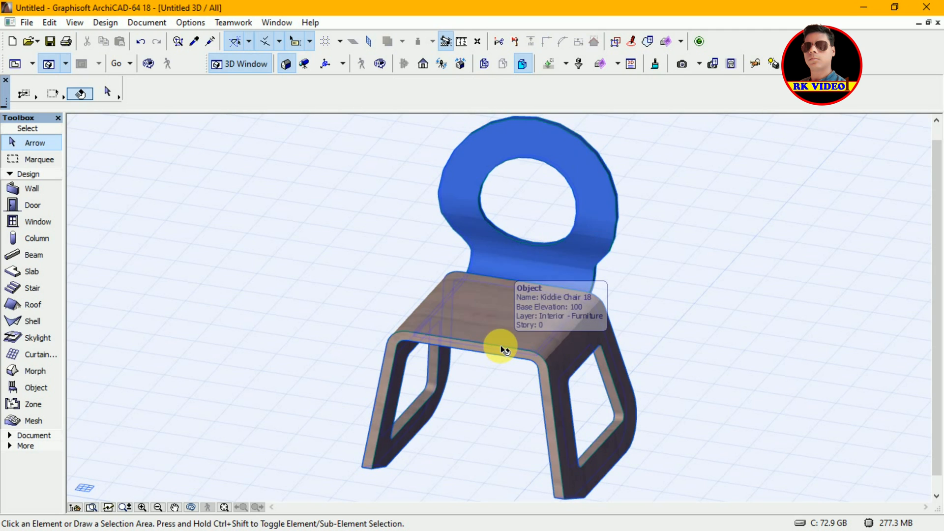
shift+middle_drag(505, 350, 661, 329)
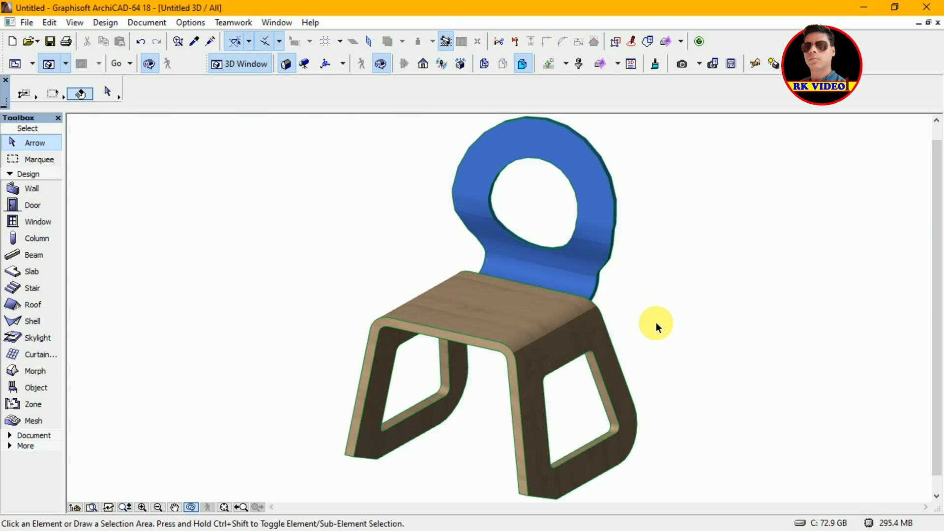
key(F2)
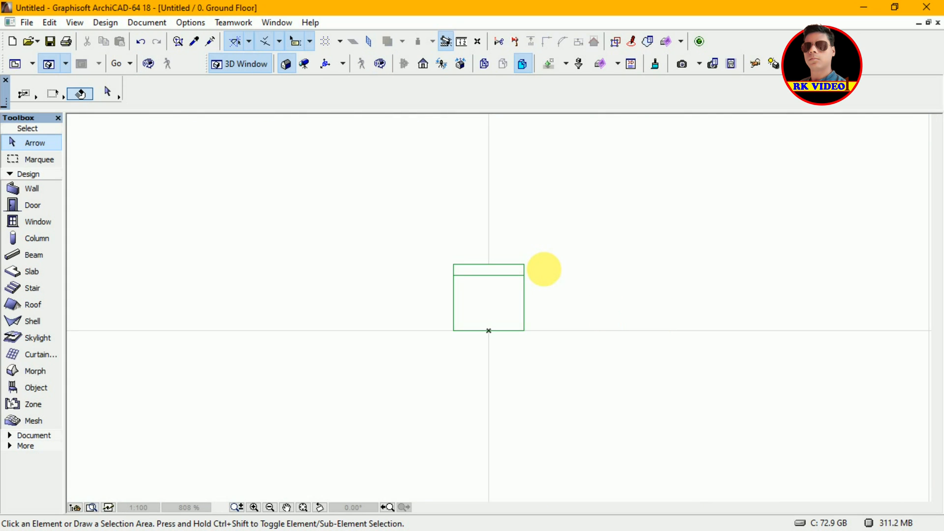
Step: Select the chair on the floor plan and convert the selection to morphs
click(525, 278)
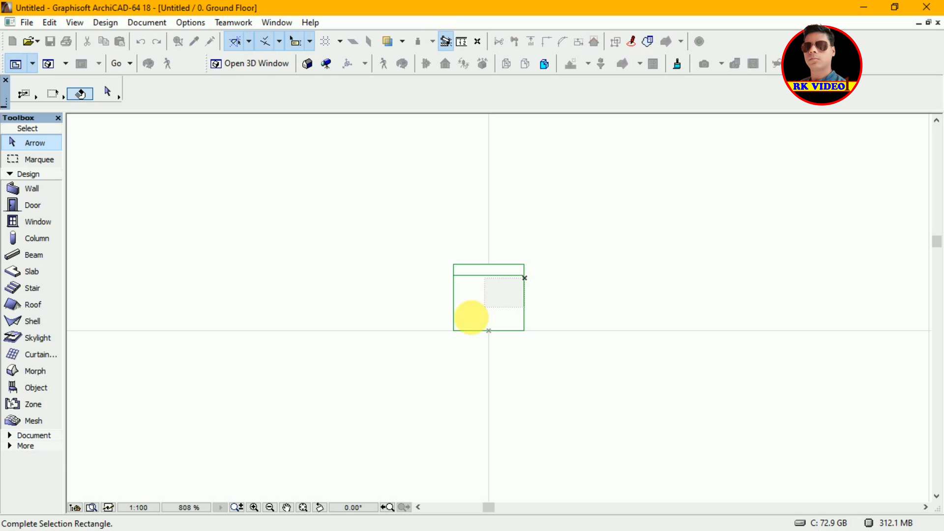
click(449, 335)
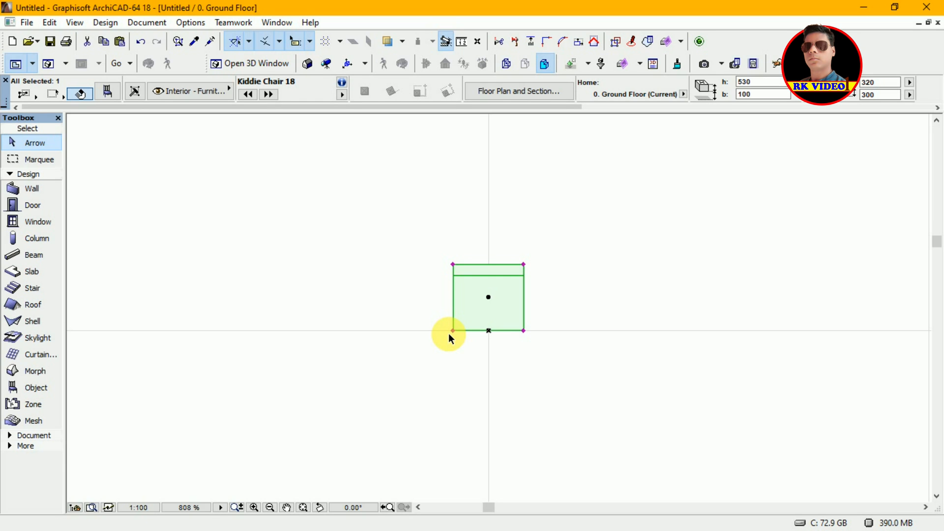
right_click(474, 292)
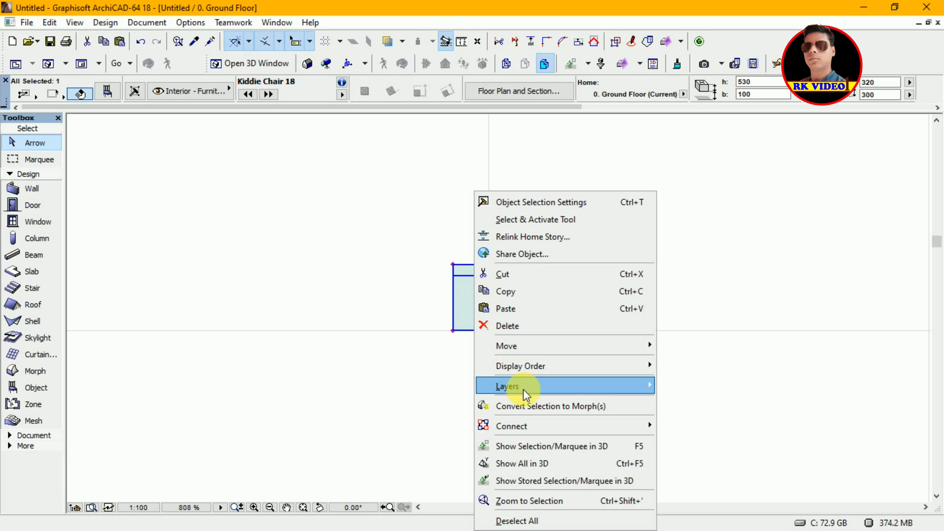
mouse_move(523, 389)
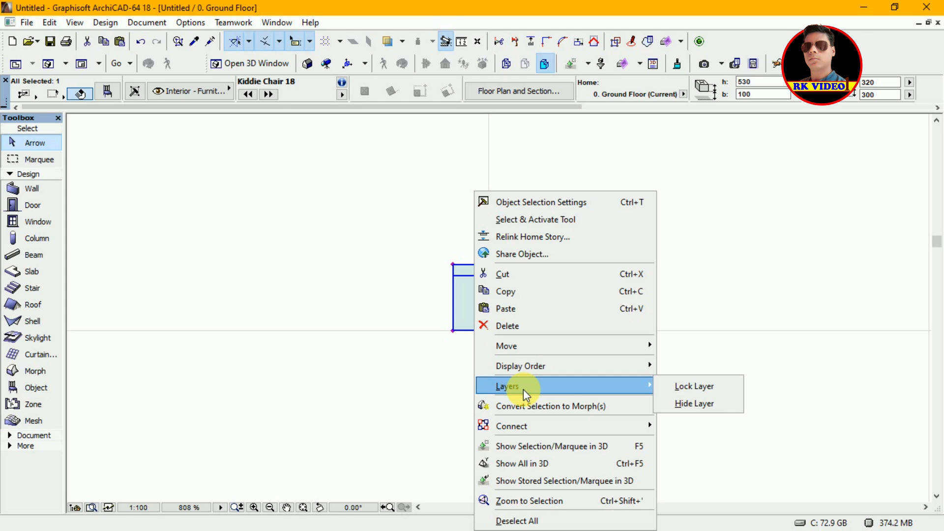
click(537, 405)
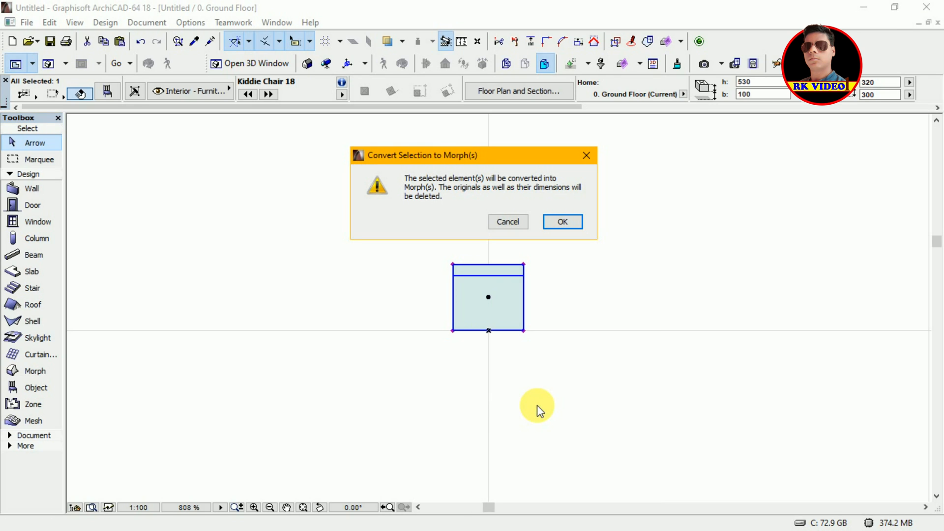
click(564, 222)
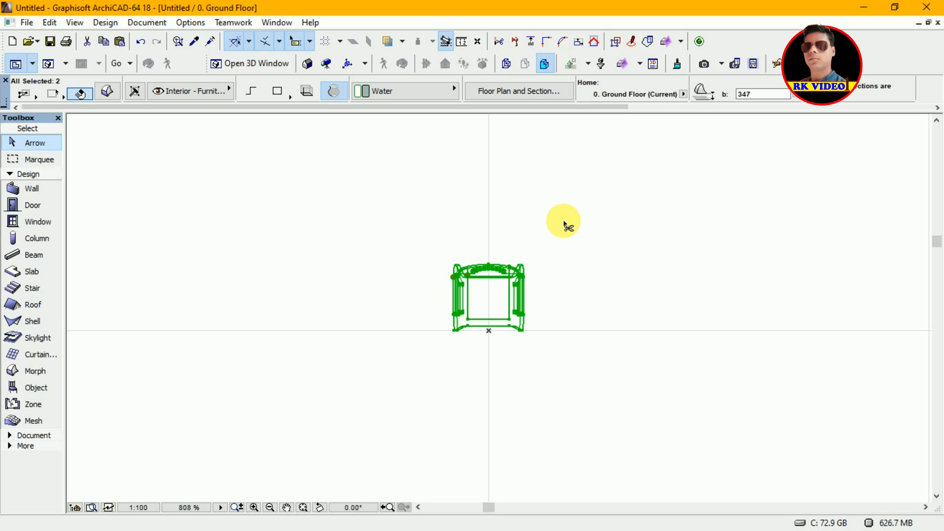
Step: Show all in 3D, suspend groups, and select only the chair's backrest morph
key(ctrl+F5)
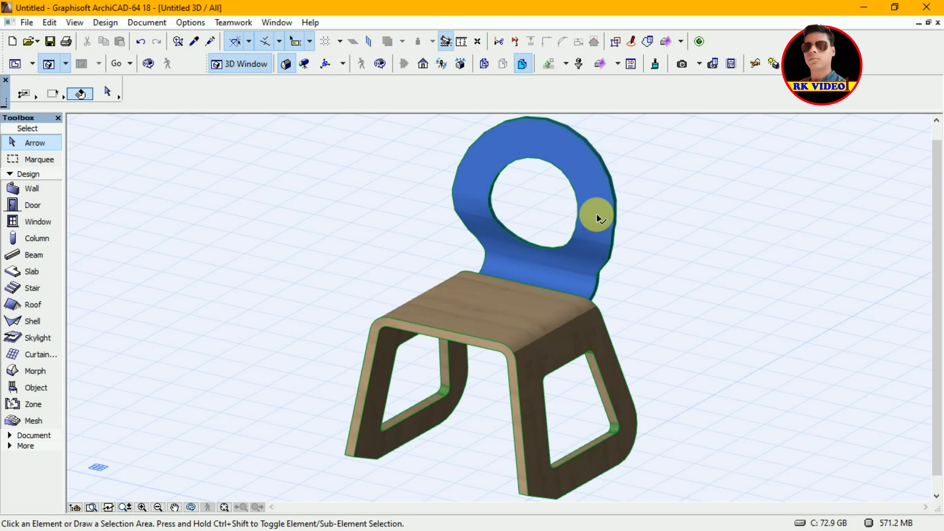
click(599, 218)
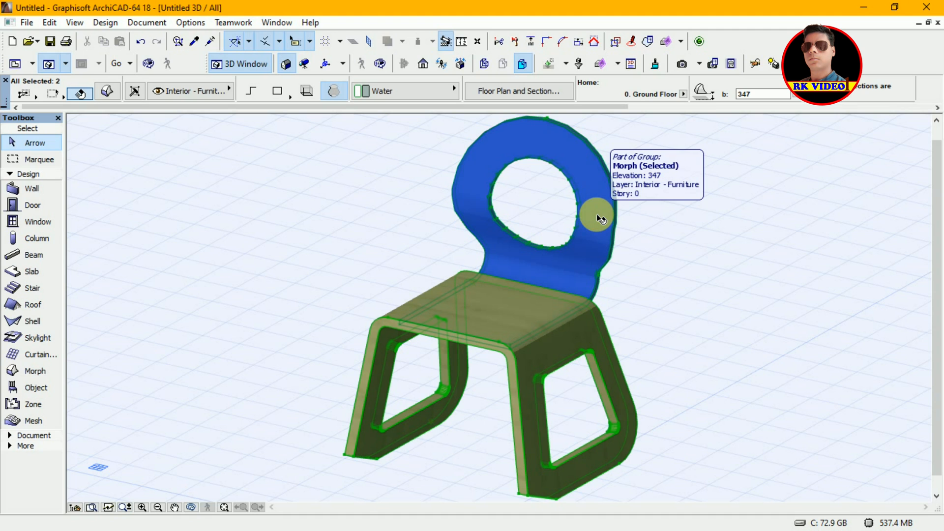
click(615, 42)
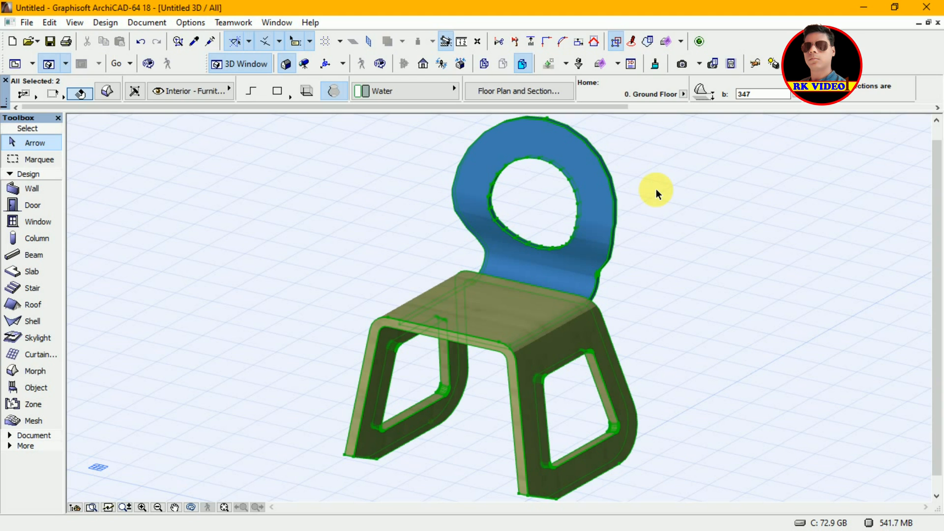
click(656, 190)
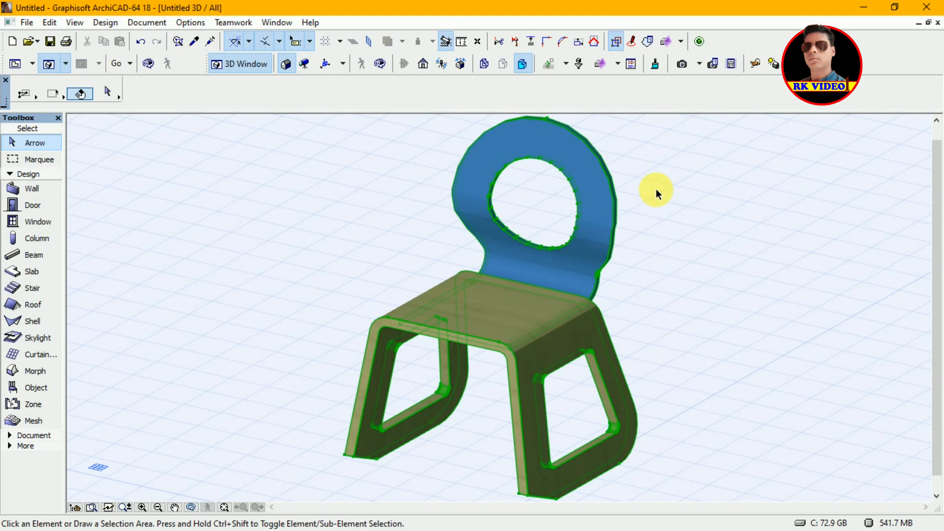
click(599, 200)
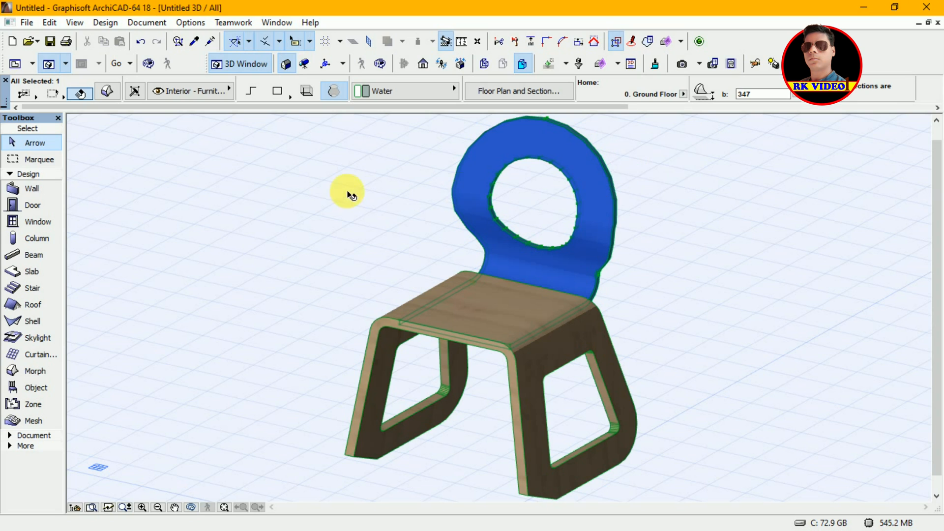
Step: Set the backrest morph's override surface to Paint - Cadmium Yellow
click(109, 91)
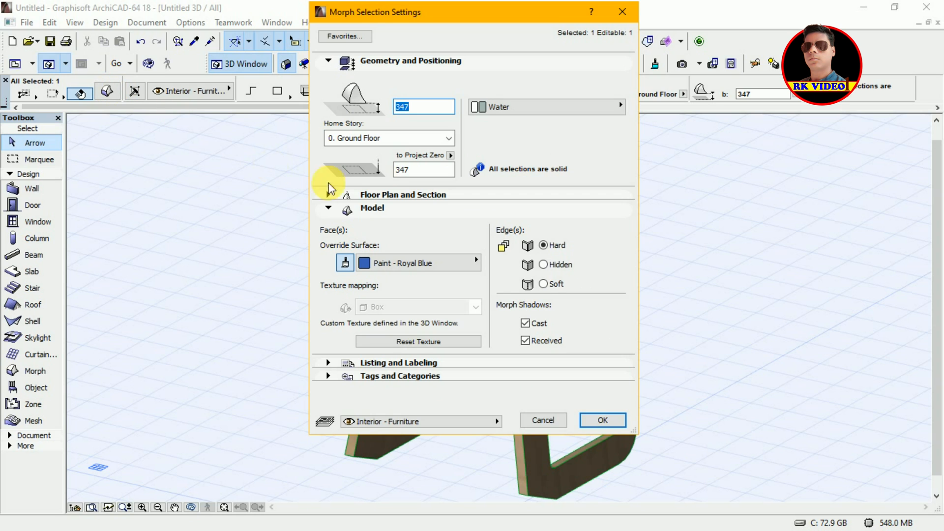
click(423, 266)
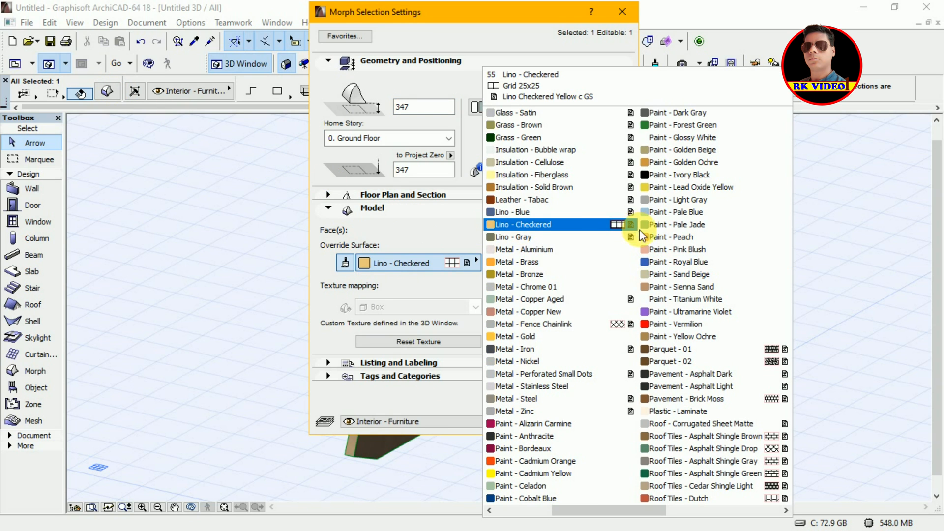
click(690, 188)
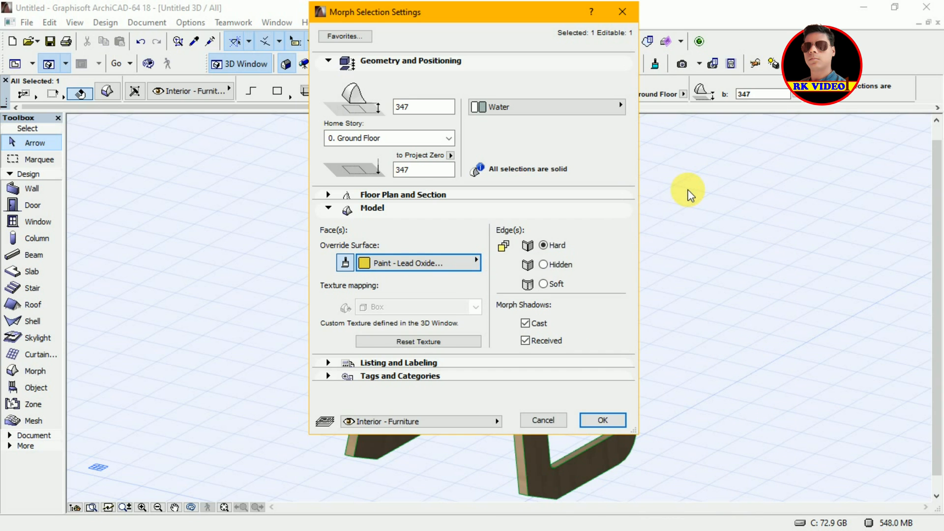
click(453, 266)
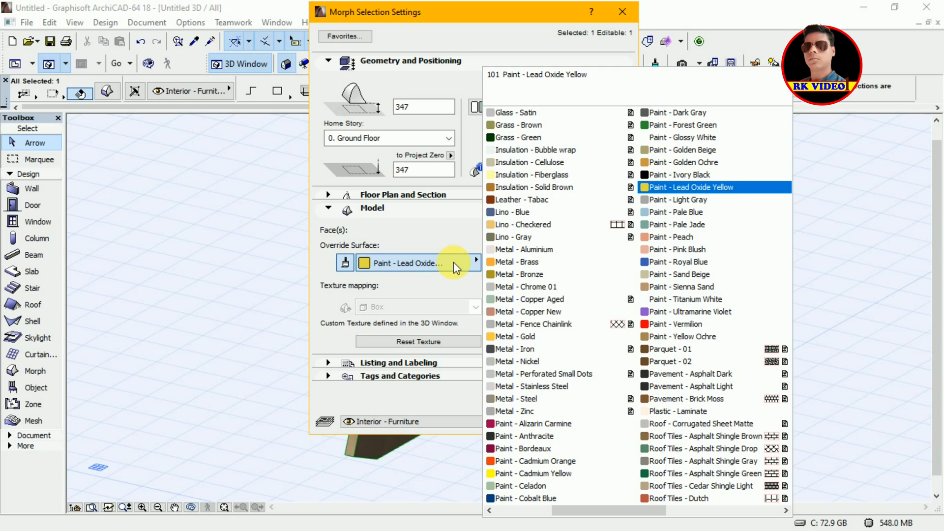
click(554, 476)
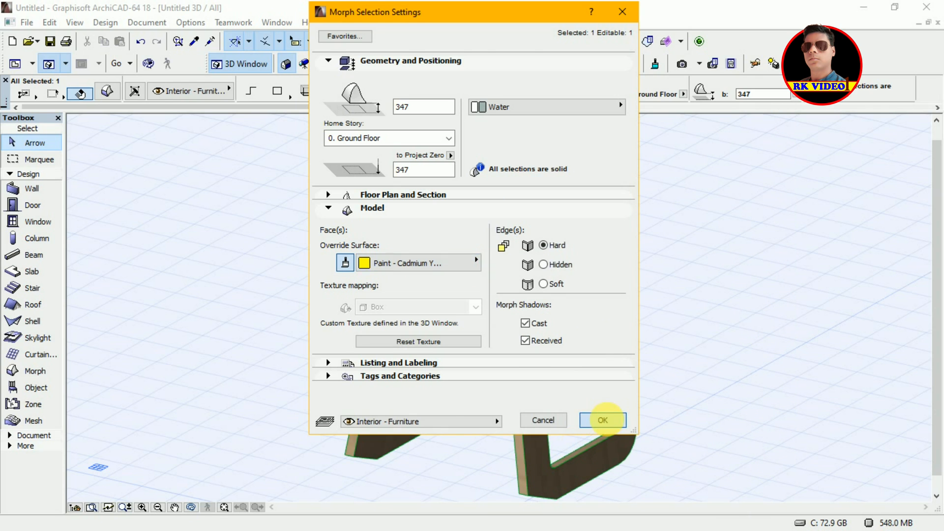
click(603, 420)
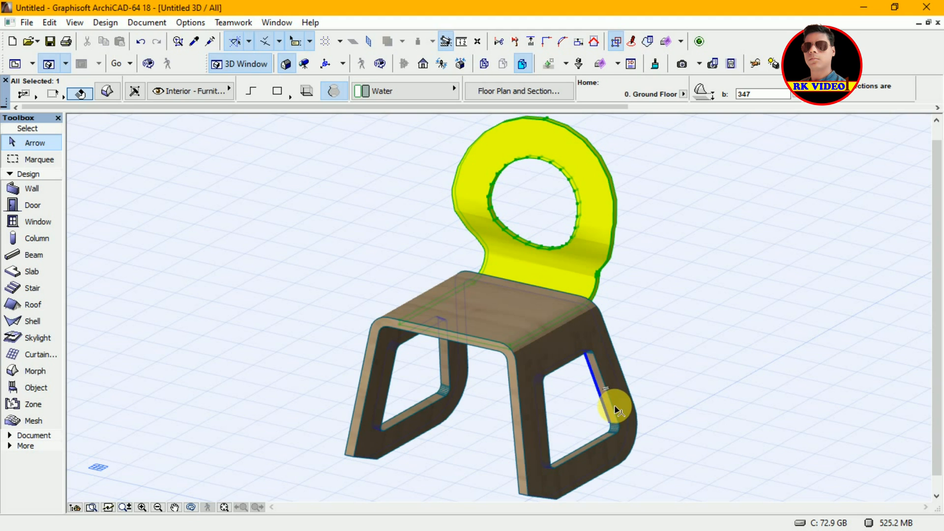
Step: Select the seat-and-legs morph and set its override surface to Wood - Walnut Vertical
click(616, 410)
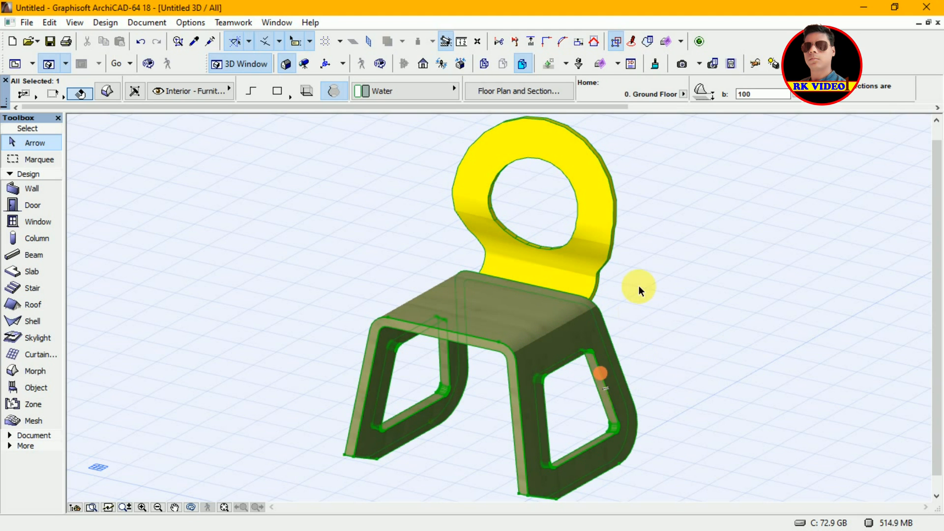
click(107, 94)
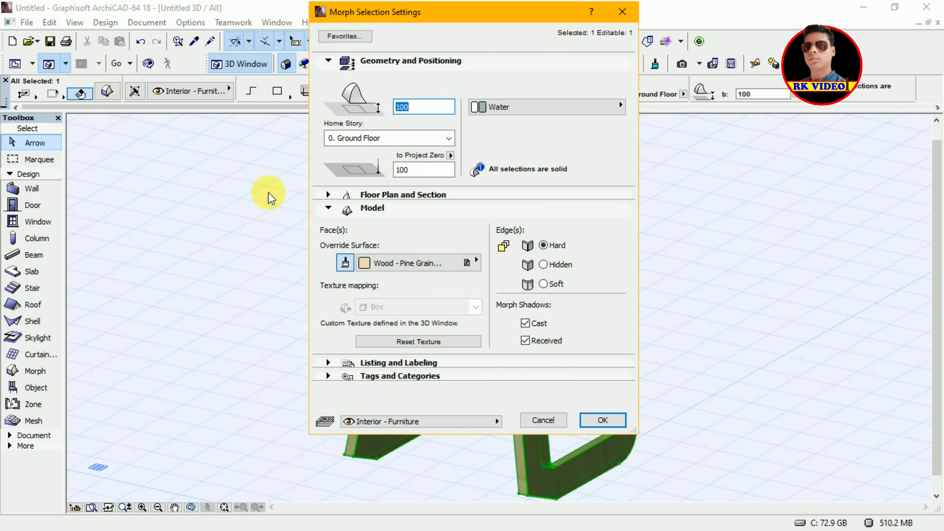
click(410, 263)
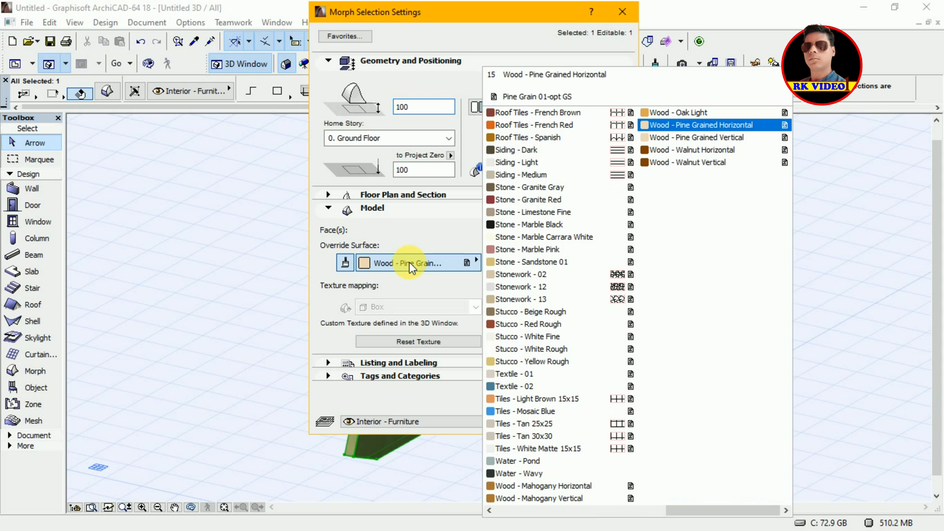
click(696, 162)
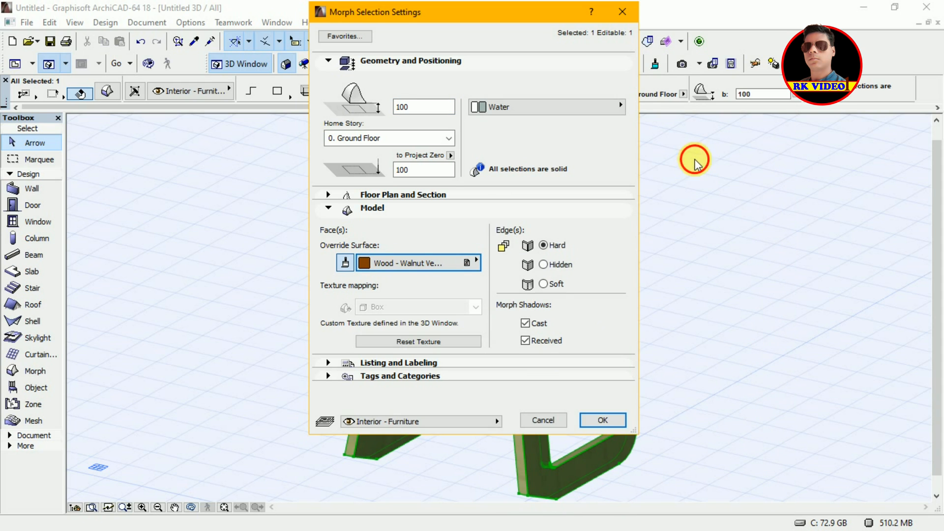
click(428, 262)
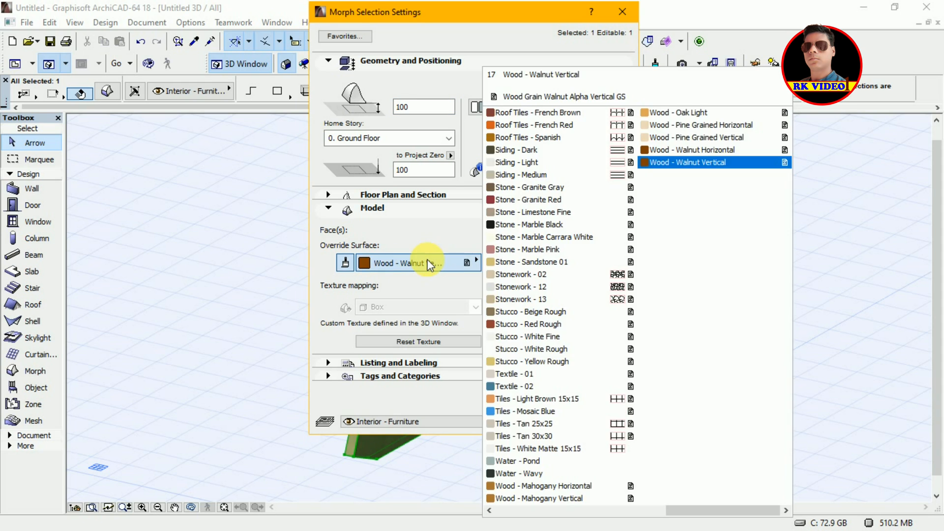
click(686, 162)
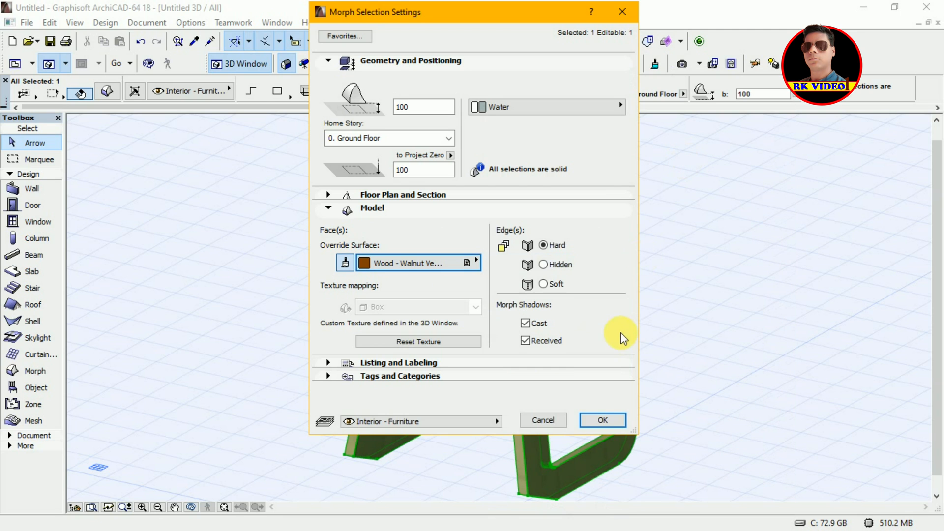
click(603, 421)
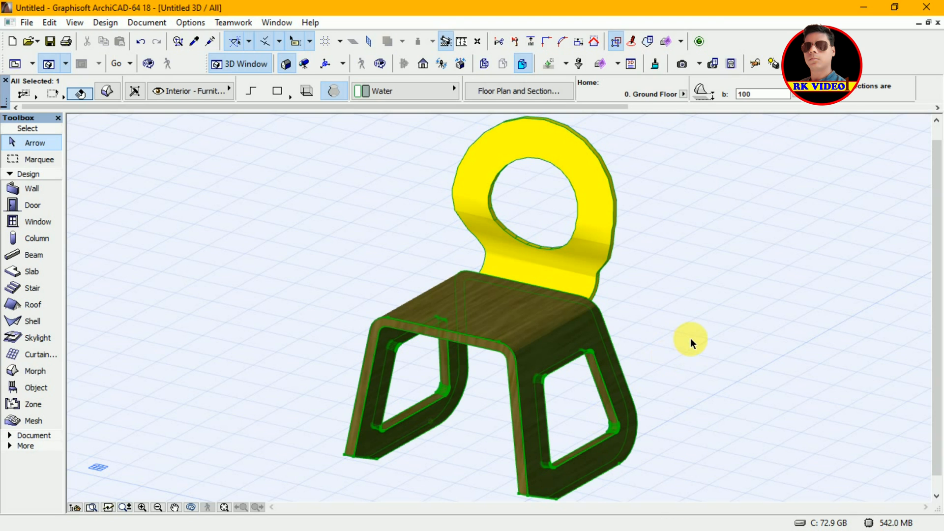
key(o)
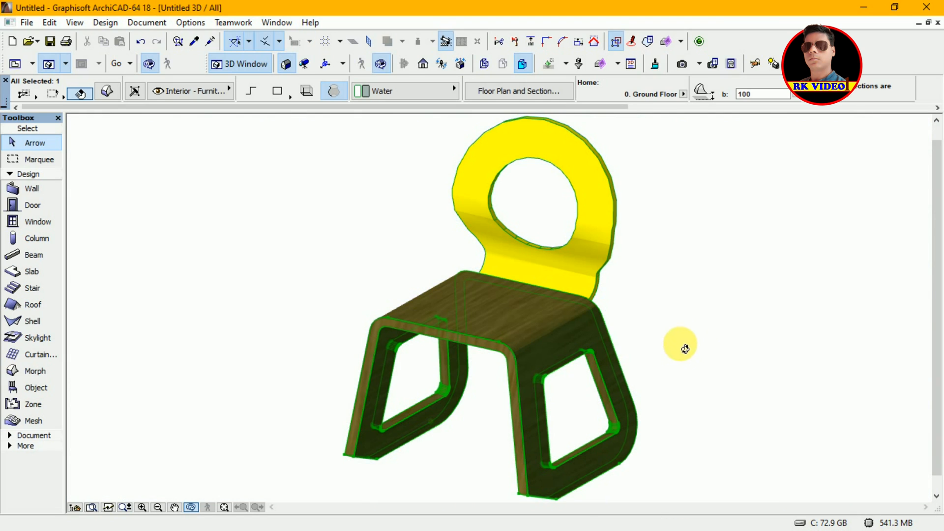
drag(672, 327, 709, 364)
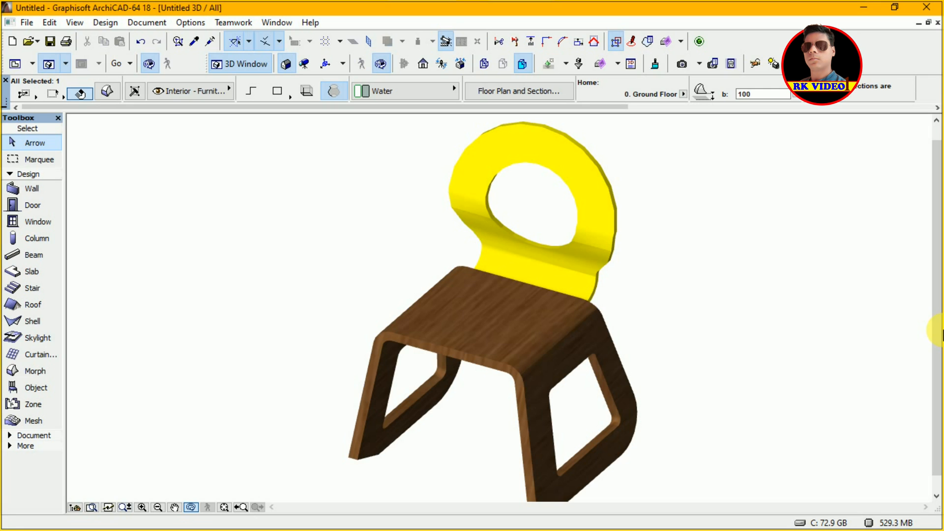
key(super+shift+s)
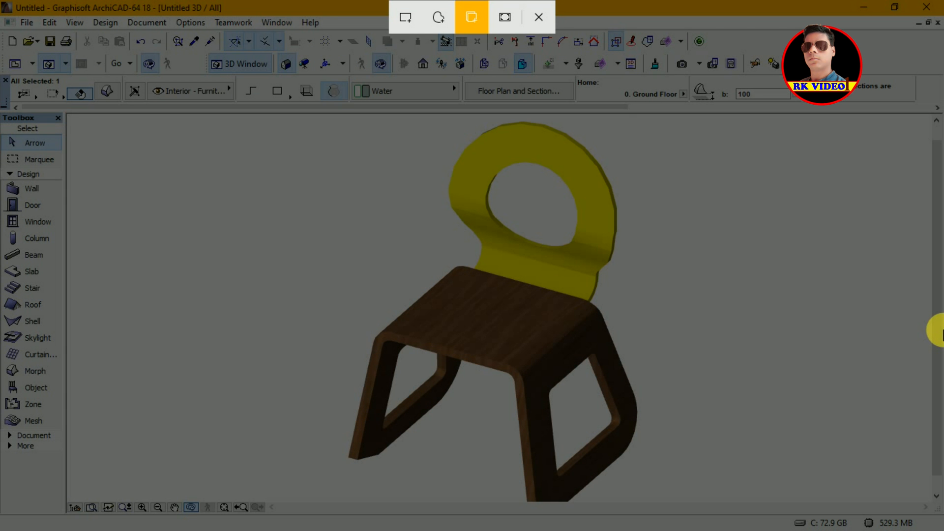
click(505, 18)
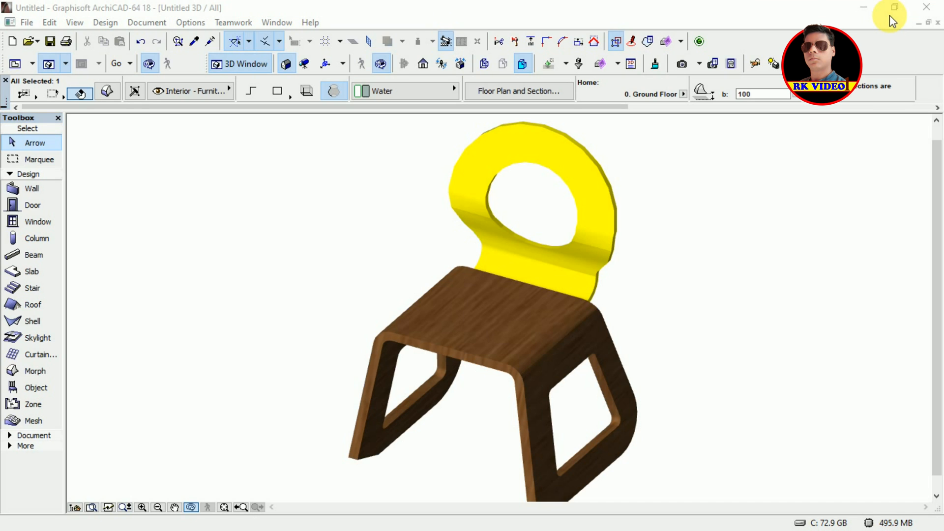
key(super)
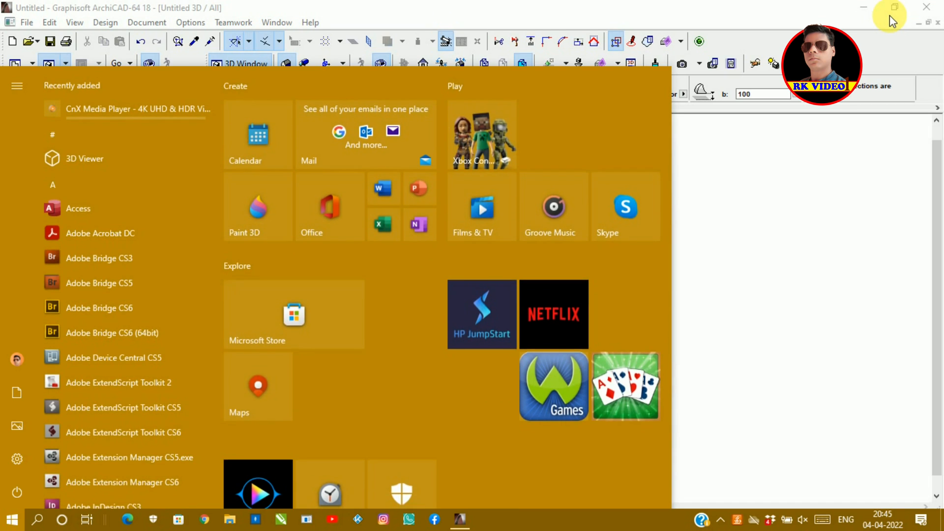
key(super)
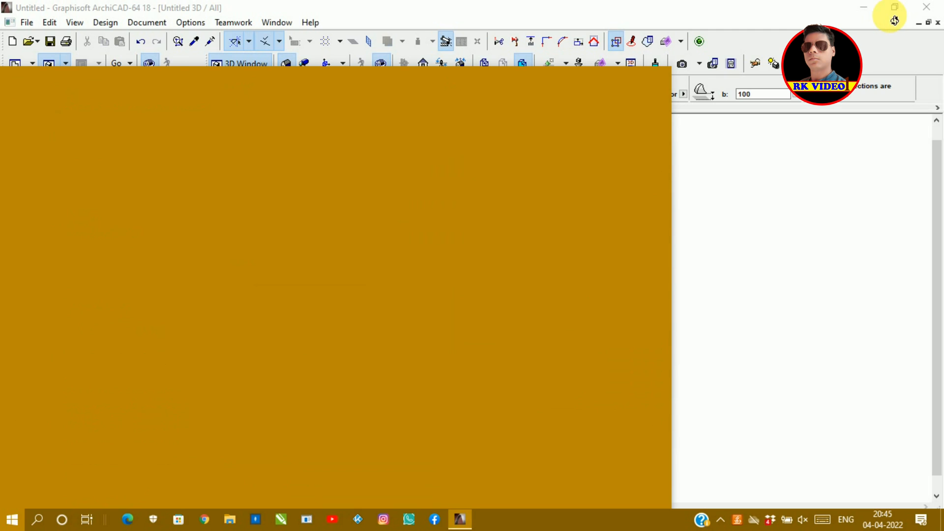
key(super)
key(super)
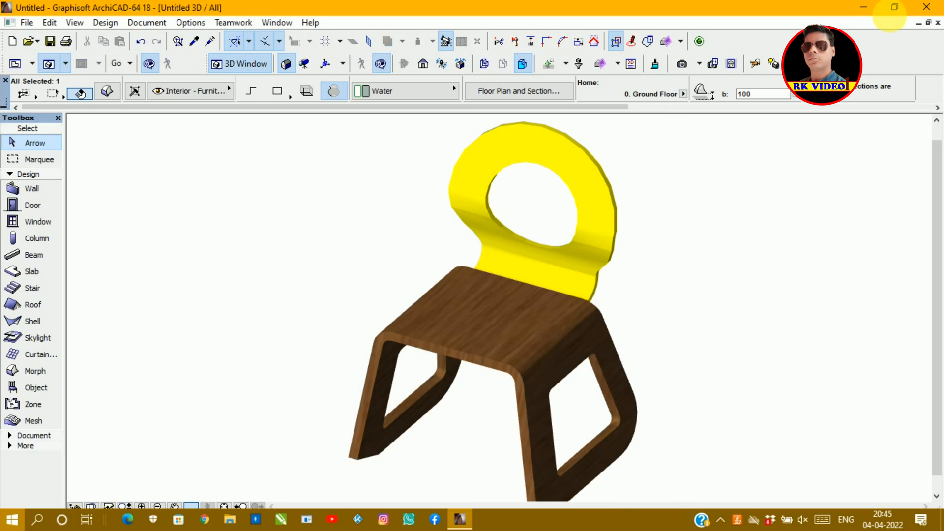
key(super)
key(super)
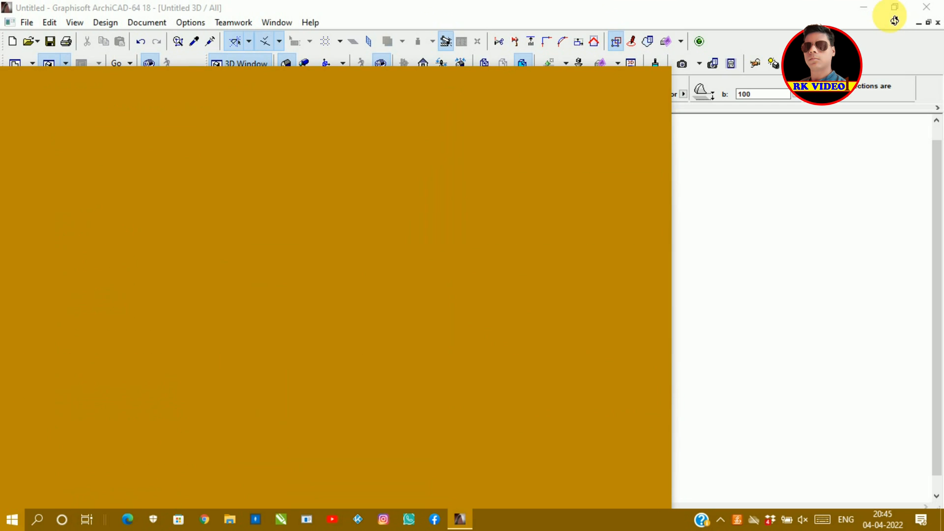
key(super)
key(super)
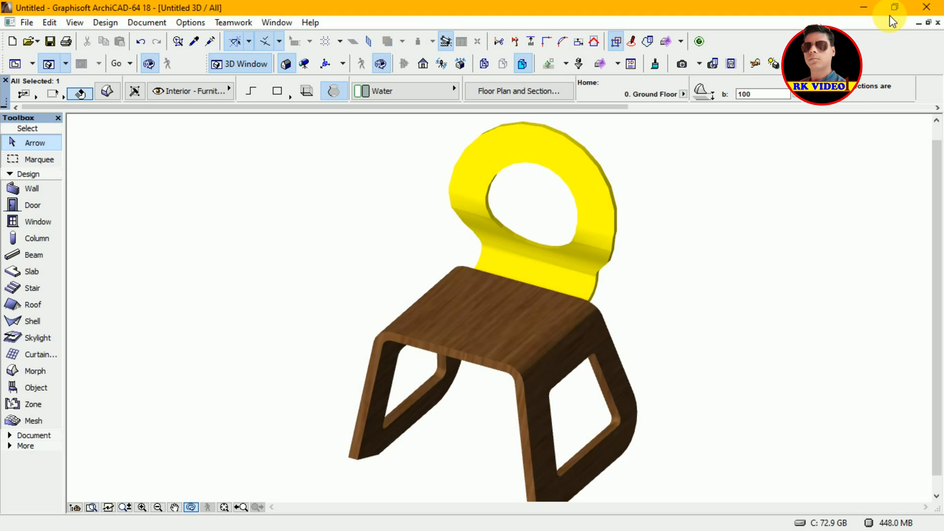
Step: Try moving the backrest morph about 132 units backward on the floor plan
key(F2)
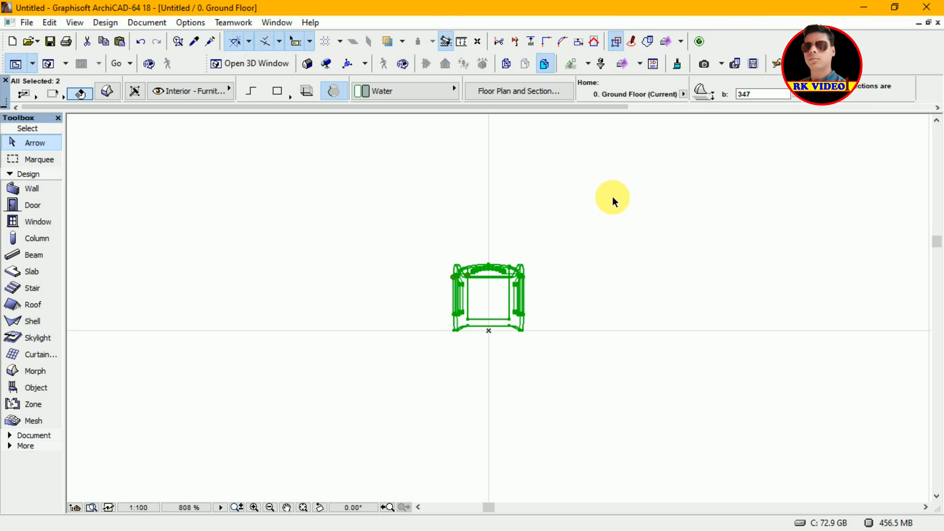
click(560, 320)
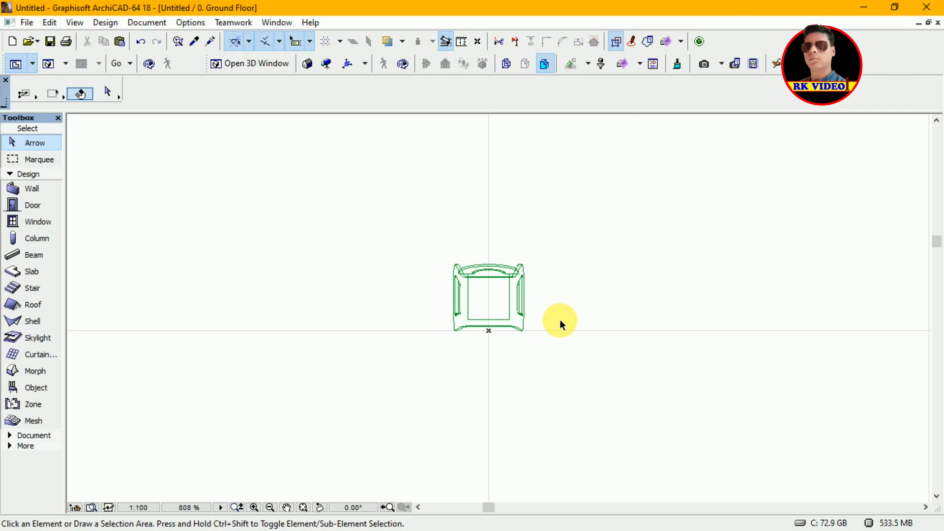
click(494, 268)
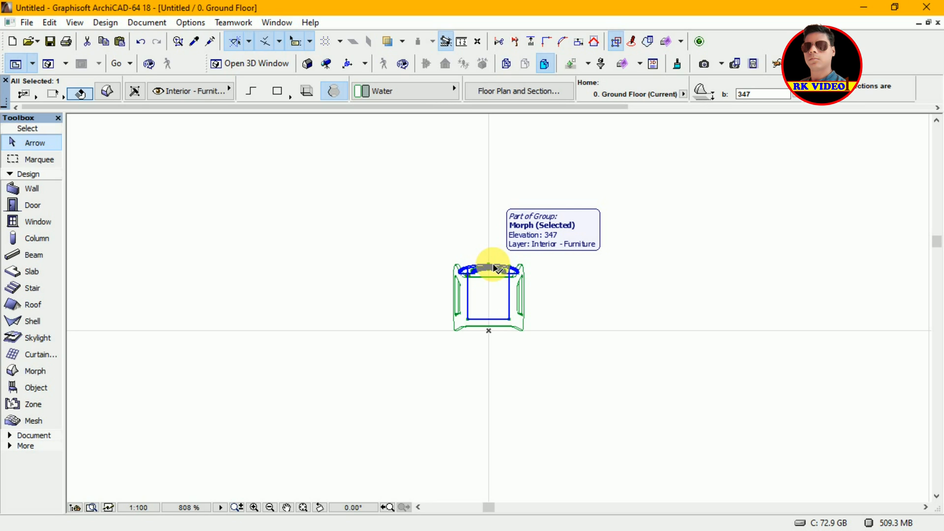
key(ctrl+d)
click(493, 265)
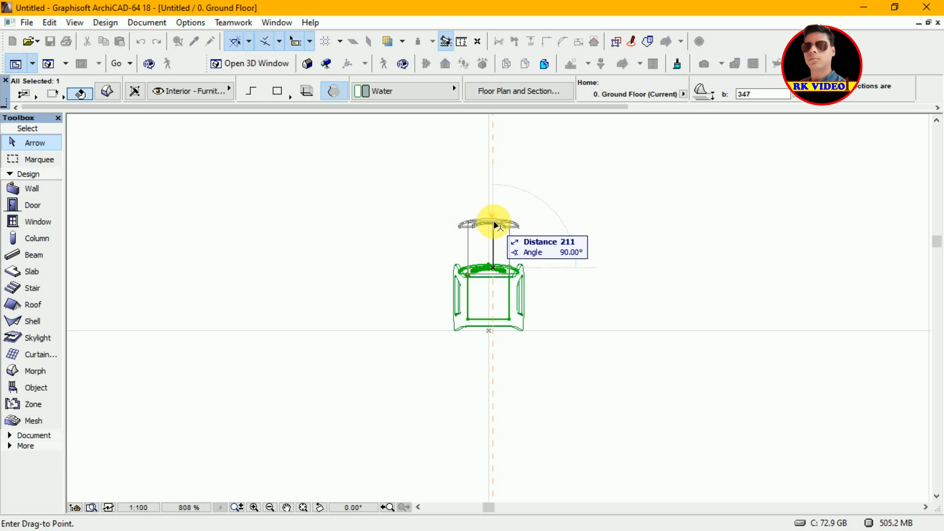
click(496, 225)
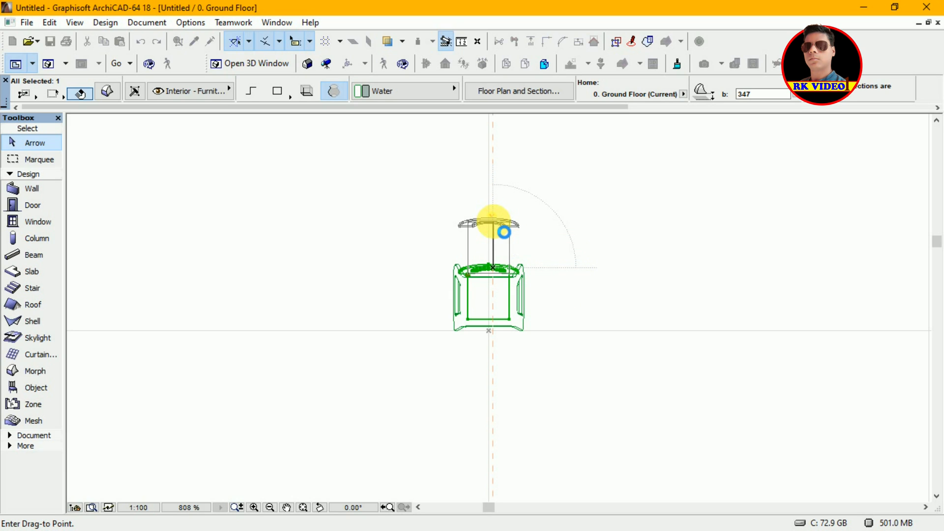
click(660, 248)
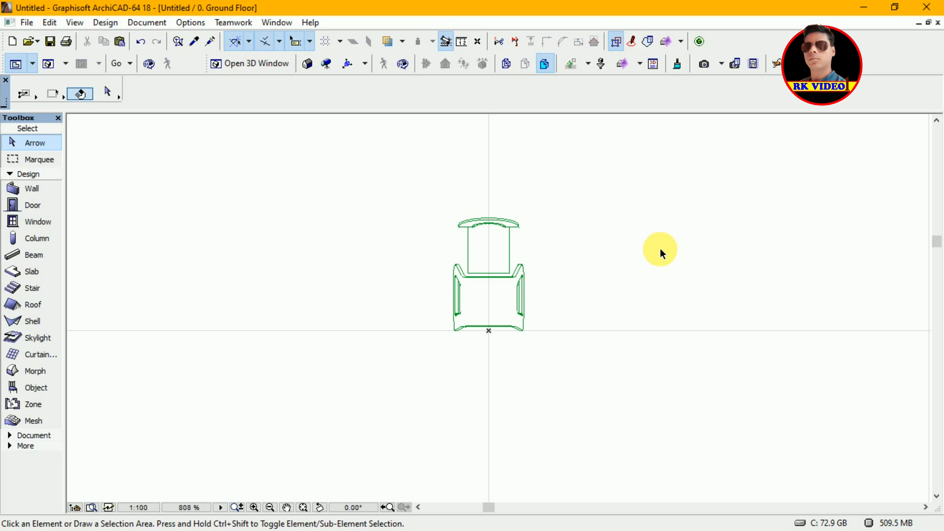
Step: Check the moved backrest in 3D and undo the backrest move
key(F3)
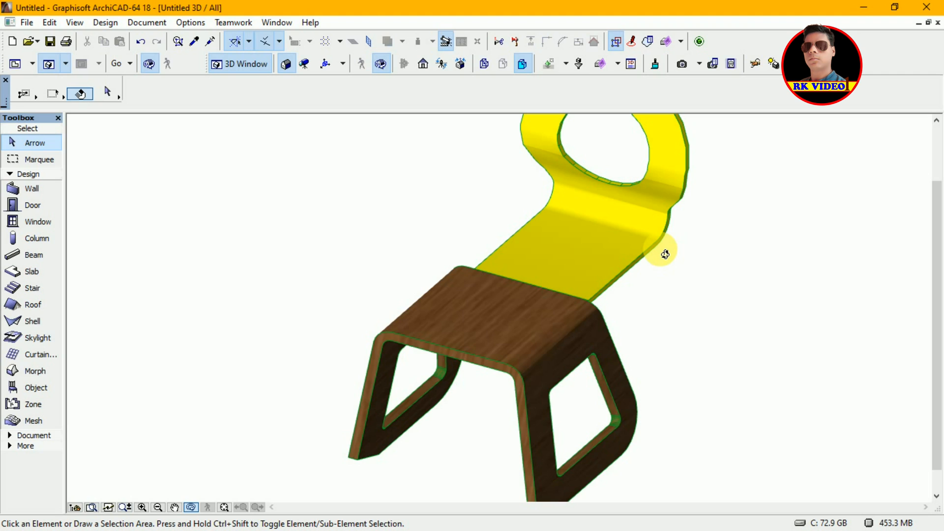
drag(939, 233, 941, 170)
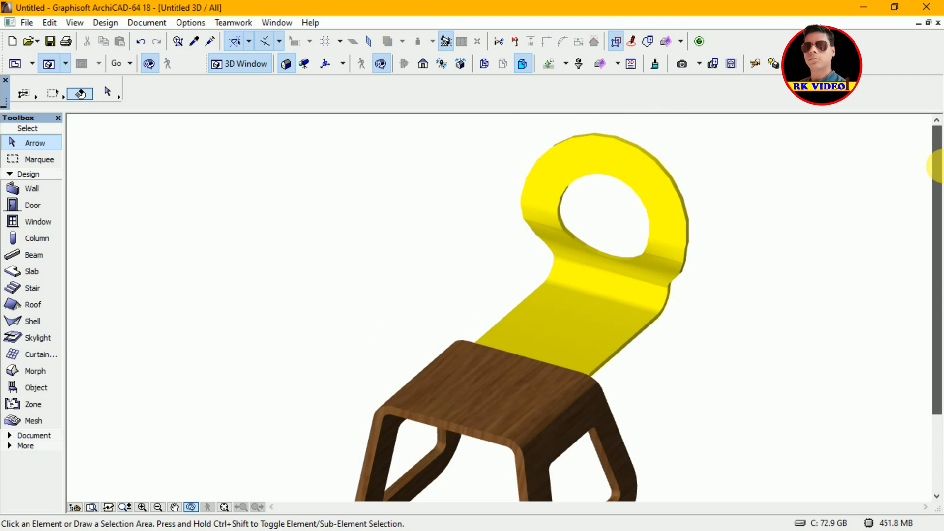
key(ctrl+a)
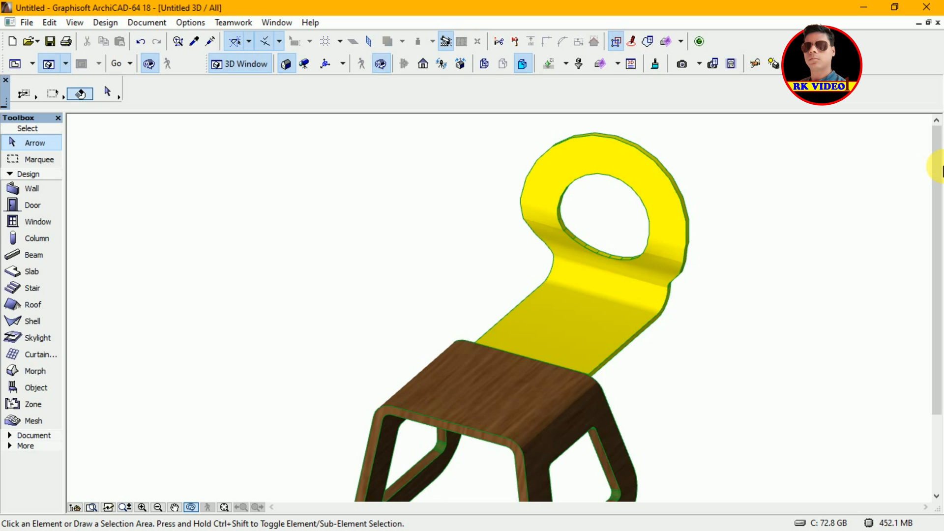
key(F2)
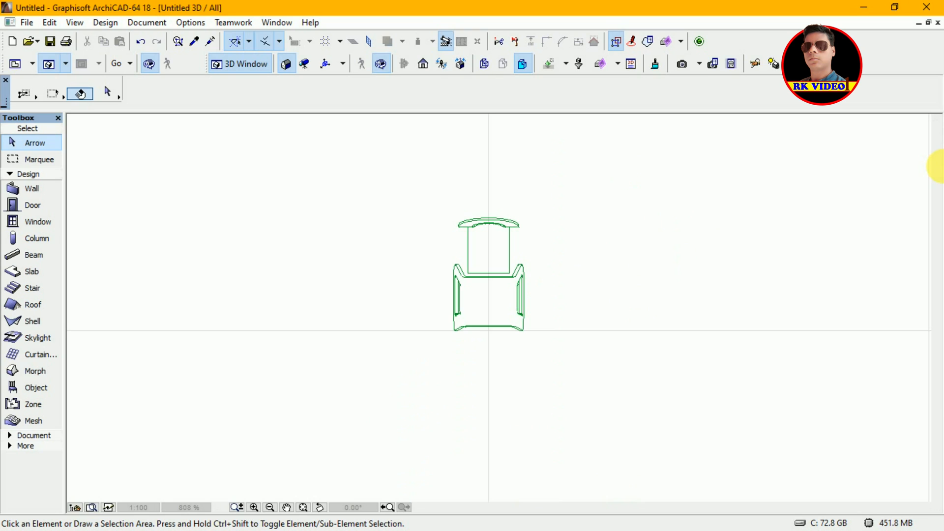
key(ctrl+a)
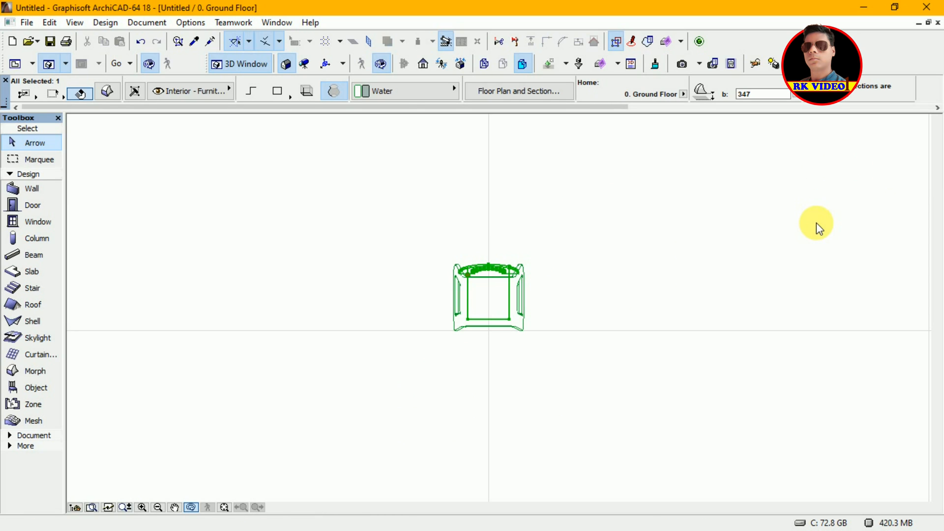
key(F3)
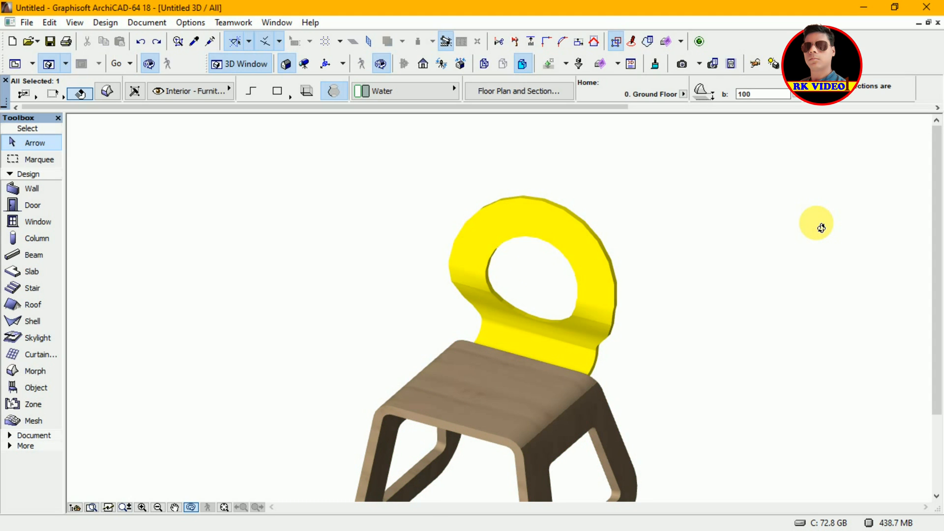
Step: Restore the floor plan window to a smaller size and zoom in around the chair
key(F2)
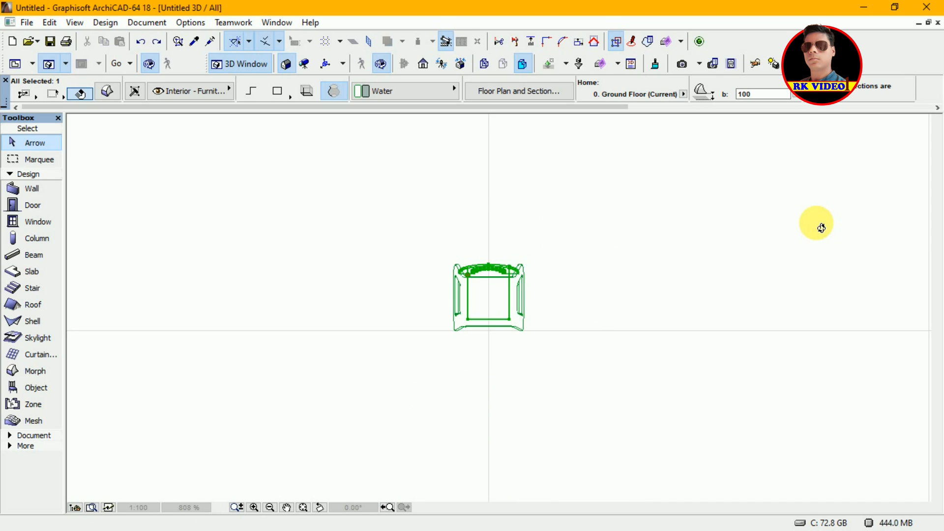
click(928, 23)
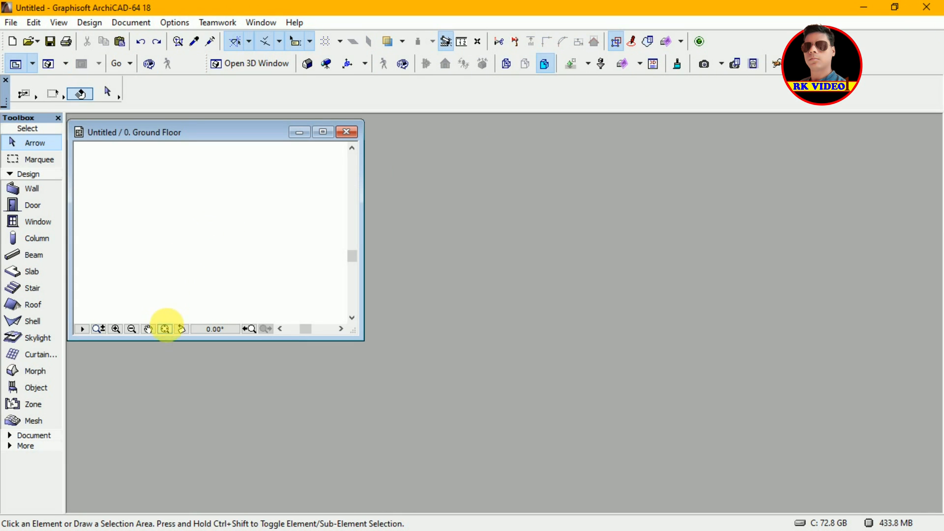
click(167, 328)
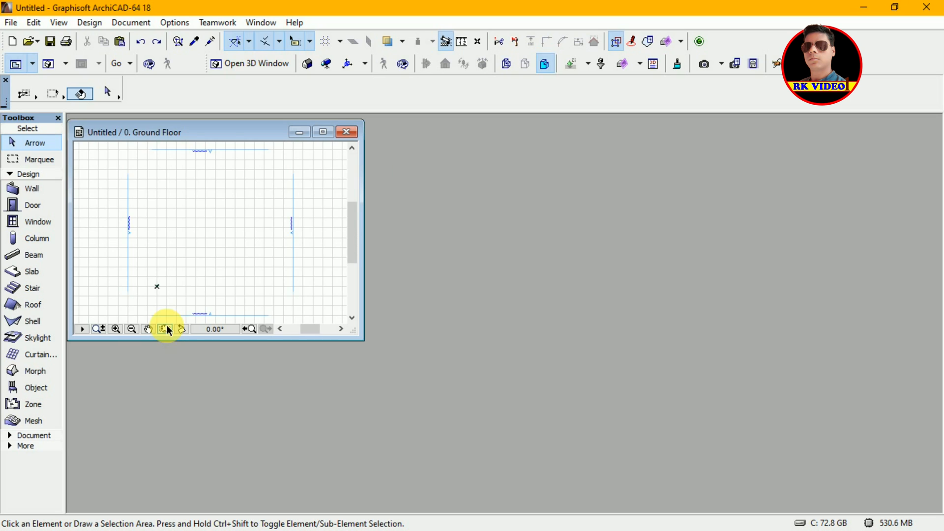
click(117, 328)
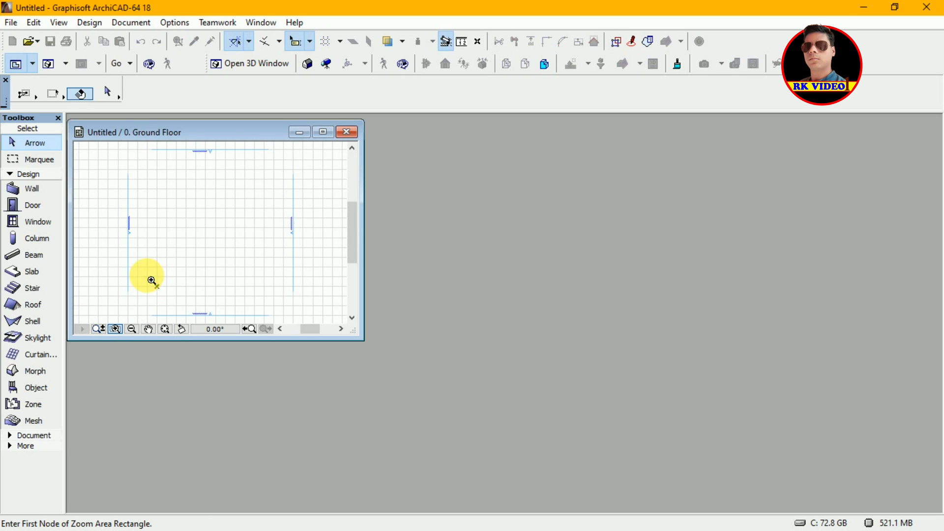
click(150, 279)
click(172, 295)
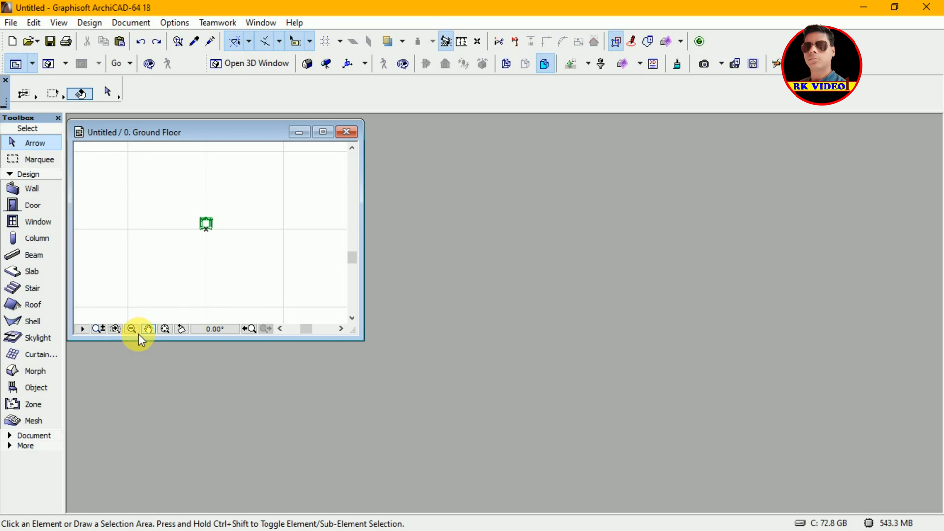
click(116, 330)
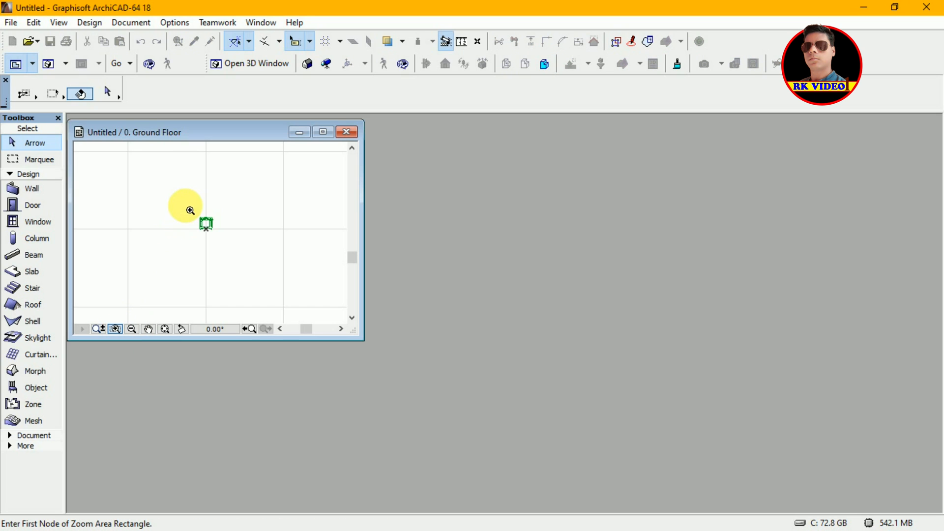
click(186, 201)
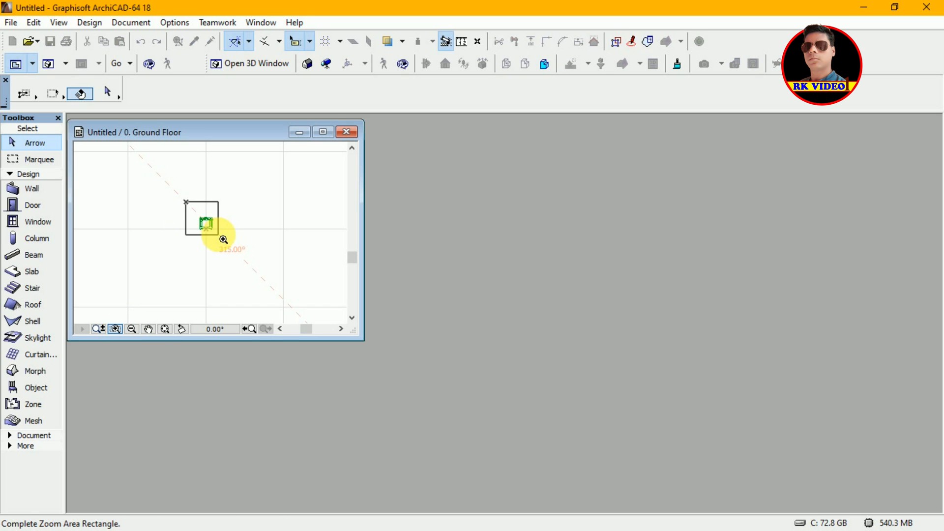
click(242, 250)
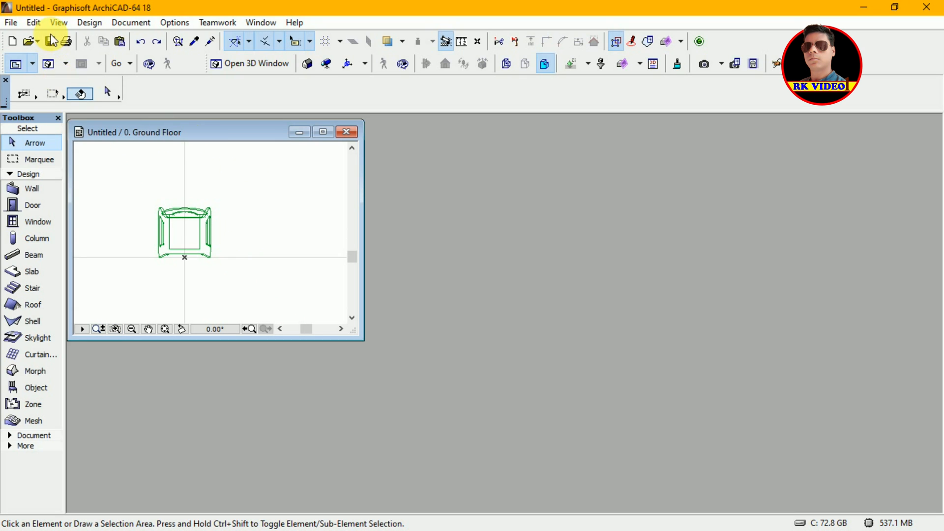
Step: Create a new library object and open its 3D script editor
click(12, 23)
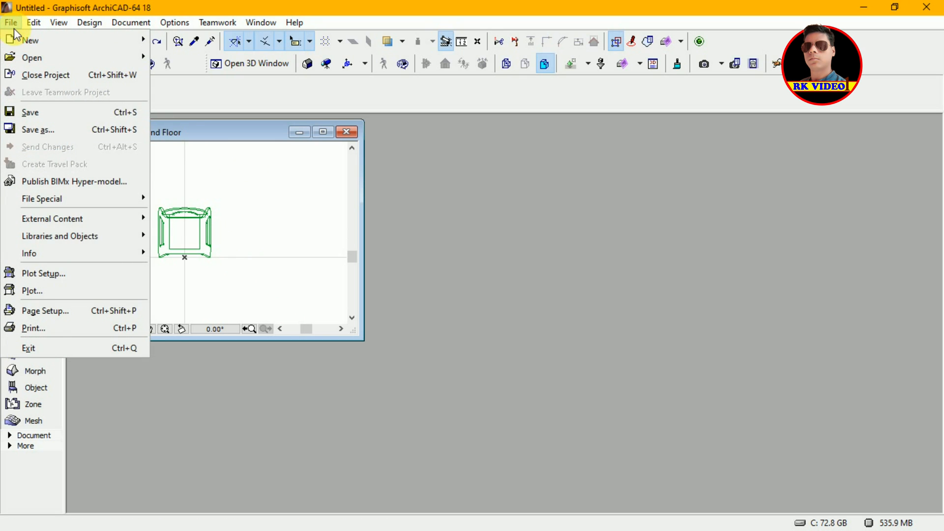
mouse_move(106, 237)
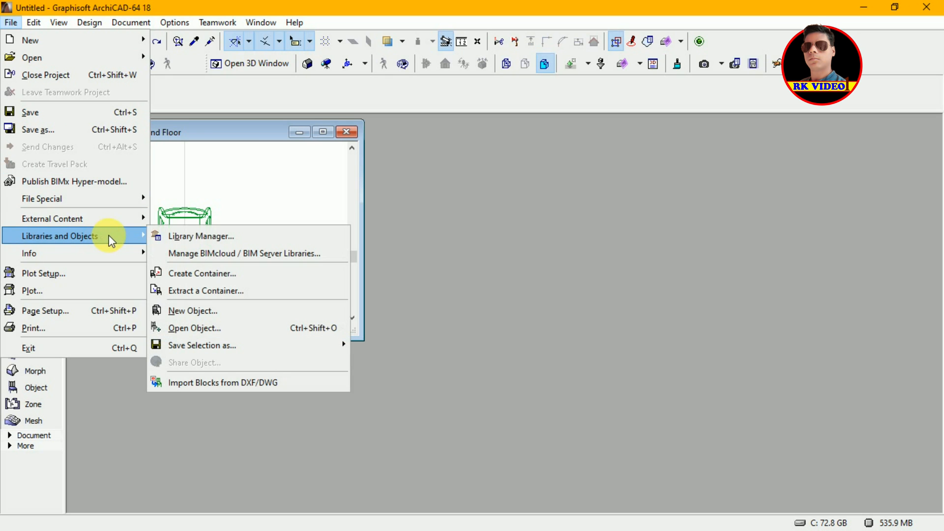
click(189, 311)
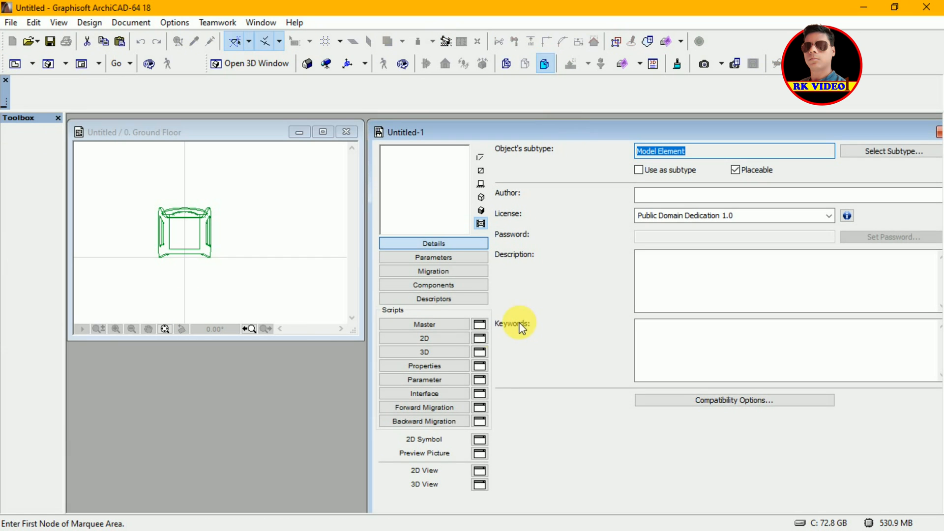
click(448, 353)
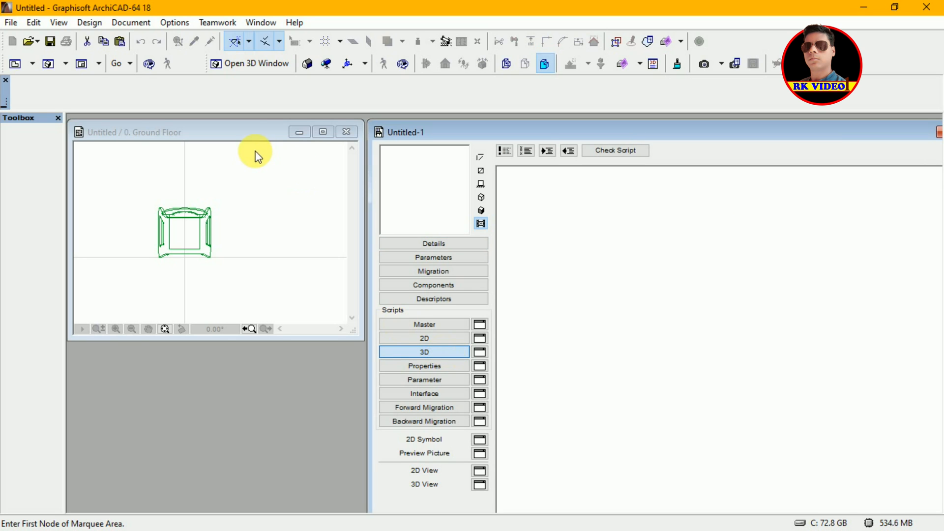
Step: Select the chair's morphs on the floor plan and try dragging them into the new object's 3D script
click(249, 138)
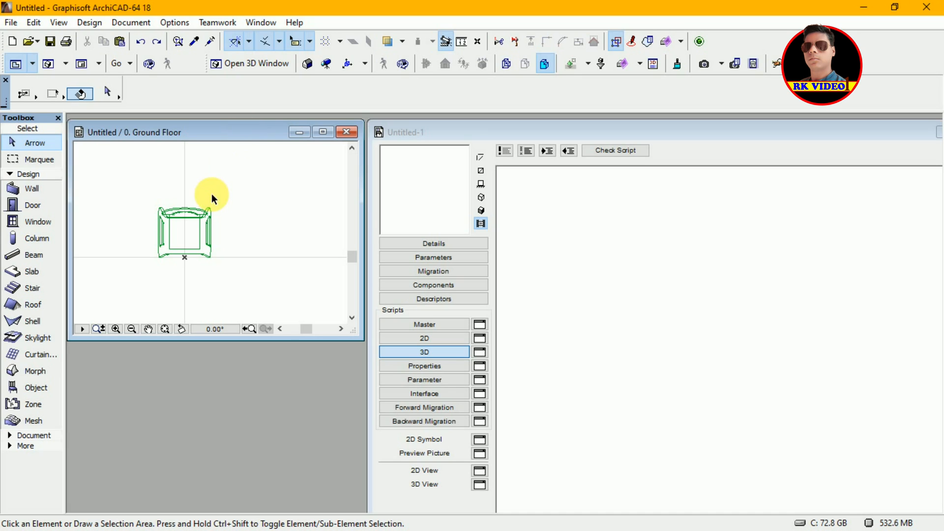
click(228, 188)
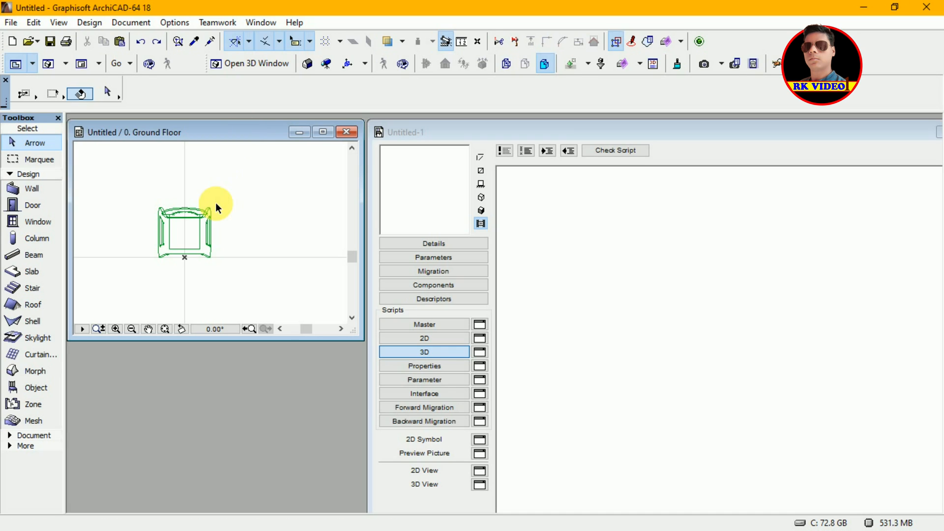
click(143, 278)
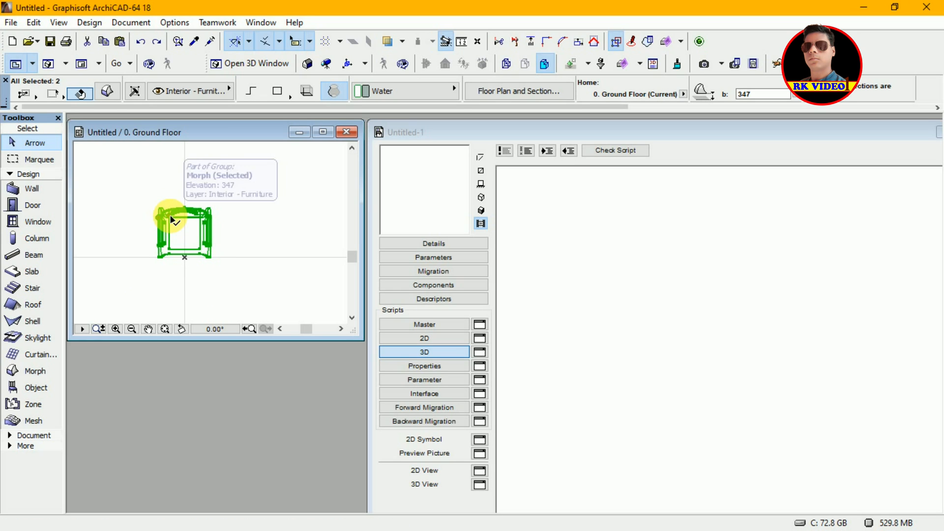
click(269, 223)
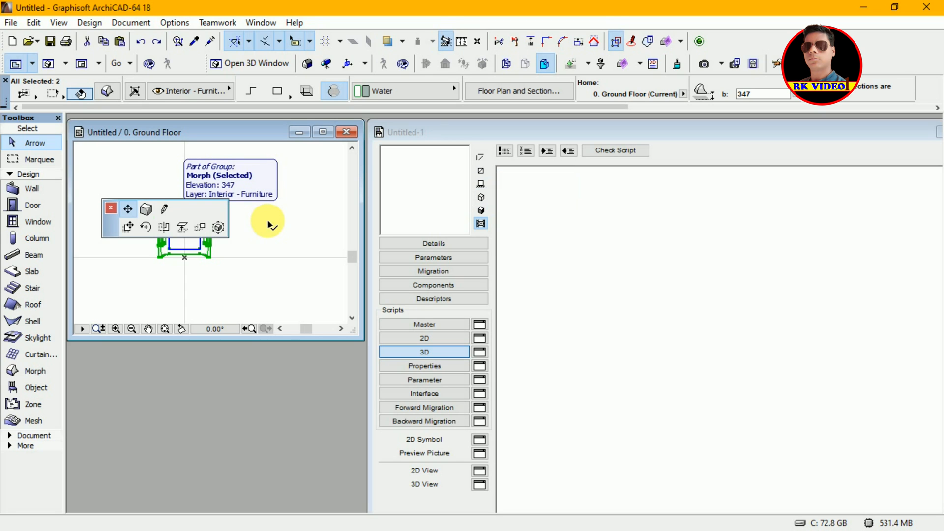
click(128, 227)
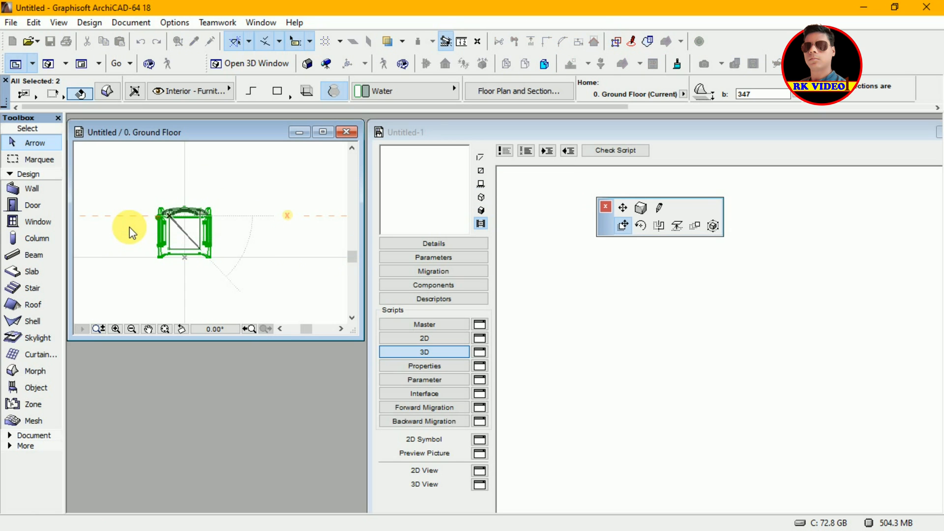
click(634, 228)
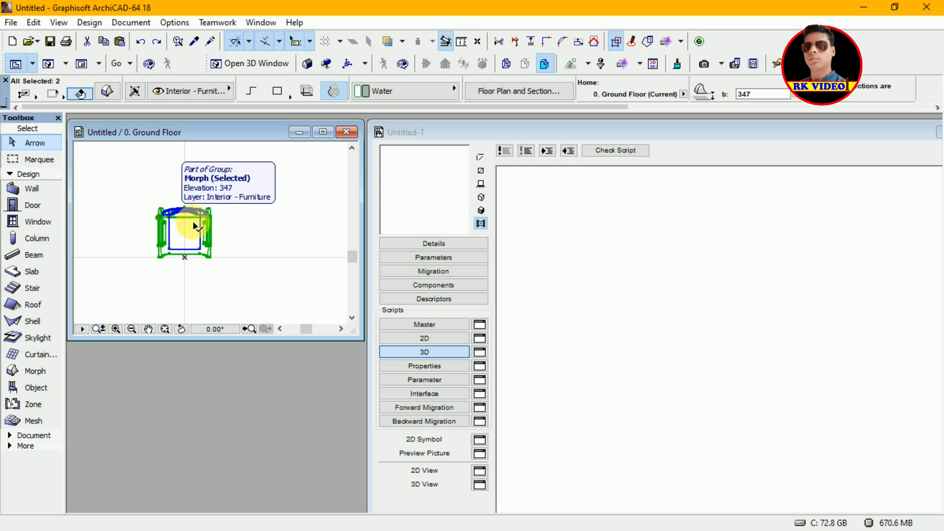
Step: Drag the selected chair morphs into the 3D script editor to generate their GDL code
click(169, 221)
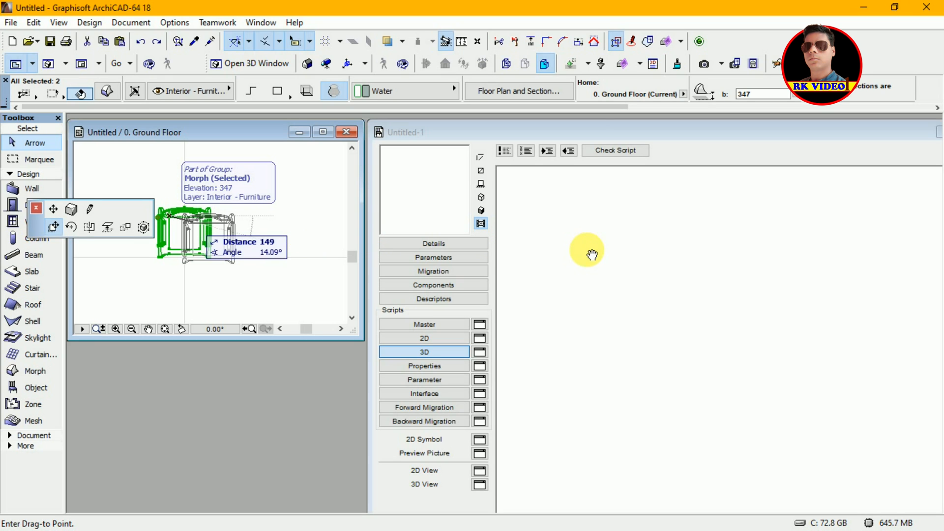
click(629, 270)
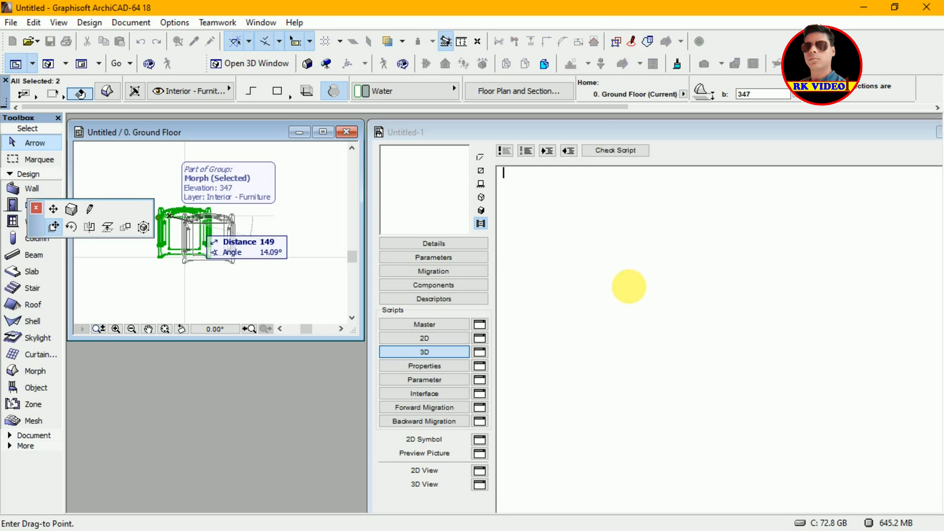
click(630, 286)
key(Escape)
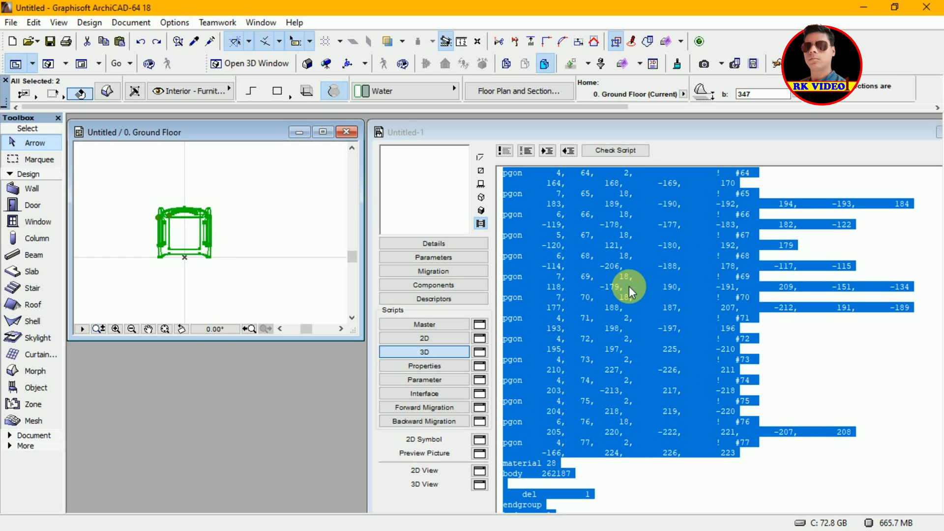
Step: Deselect the script text, show the object's 3D preview, and open the object's 3D view window
click(721, 245)
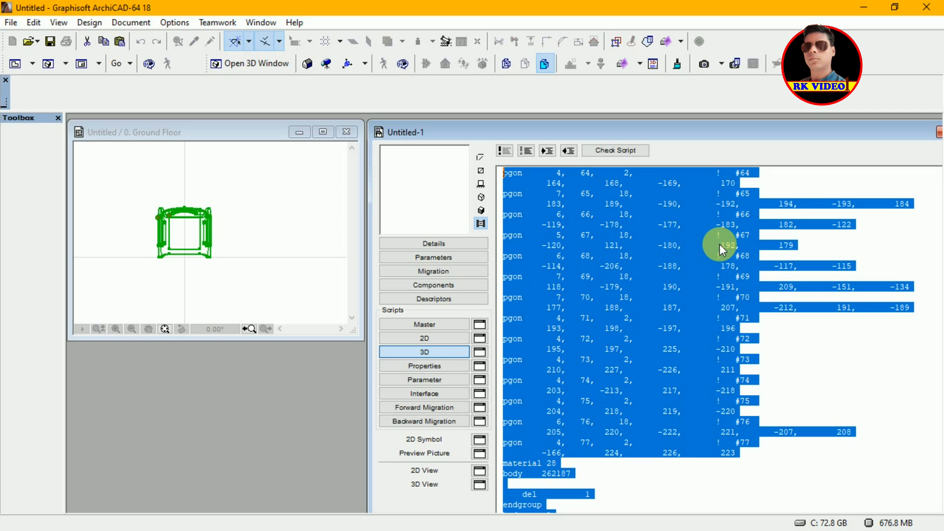
click(619, 234)
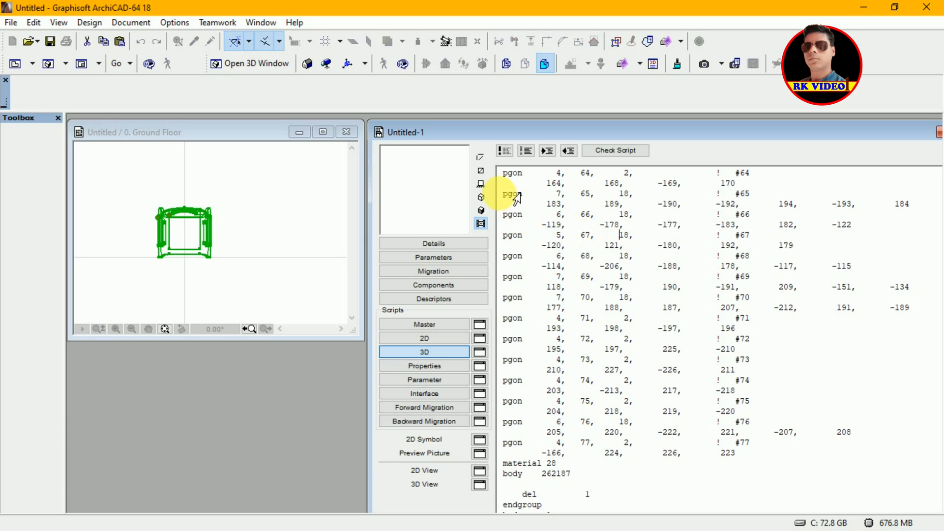
click(481, 210)
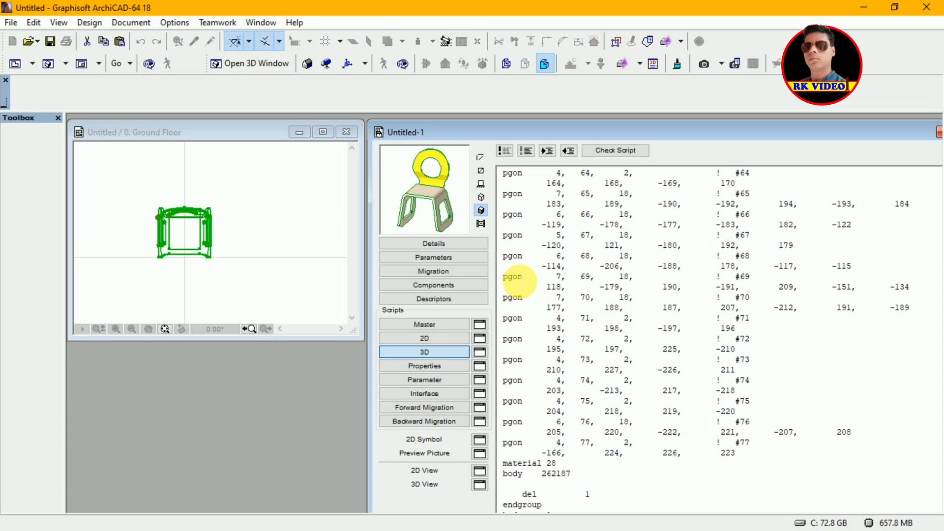
click(480, 486)
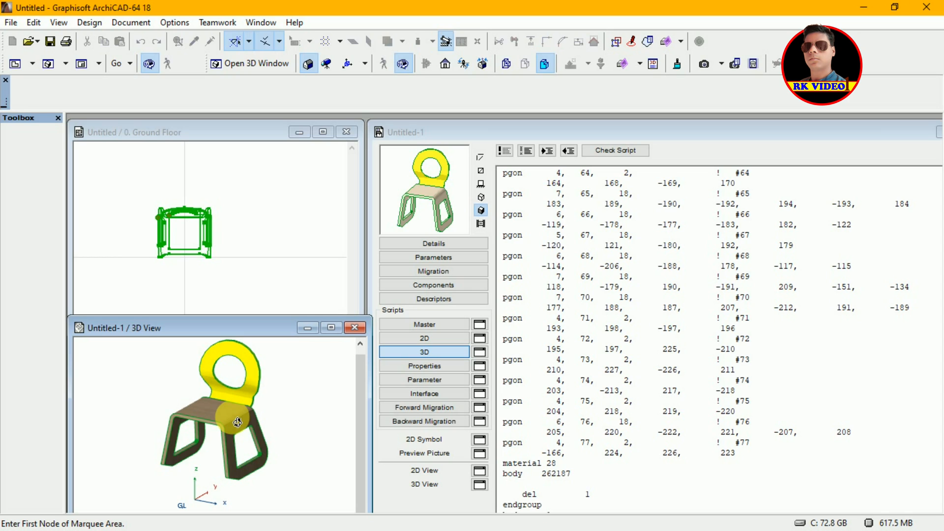
Step: Orbit around the scripted chair in its 3D view window and reposition the window
click(288, 409)
mouse_move(278, 420)
mouse_down()
mouse_move(274, 430)
mouse_move(289, 422)
mouse_up()
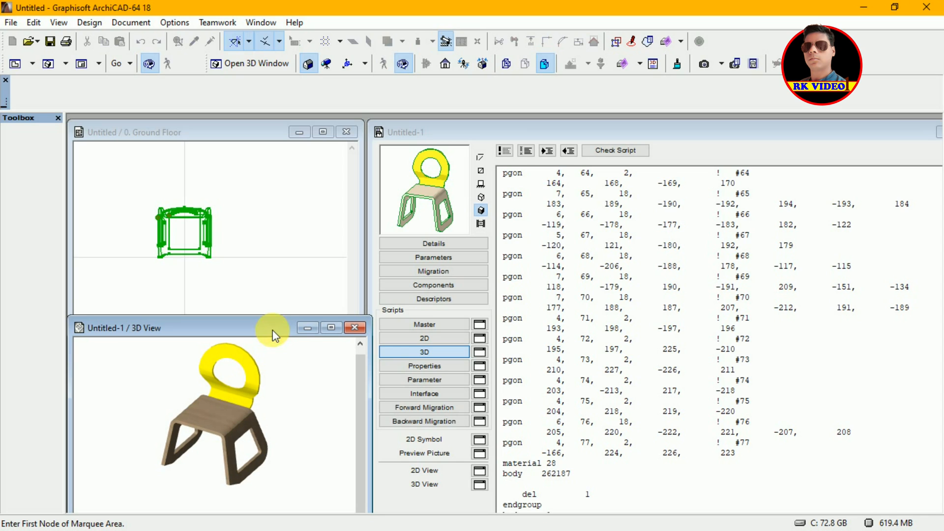
drag(272, 329, 271, 303)
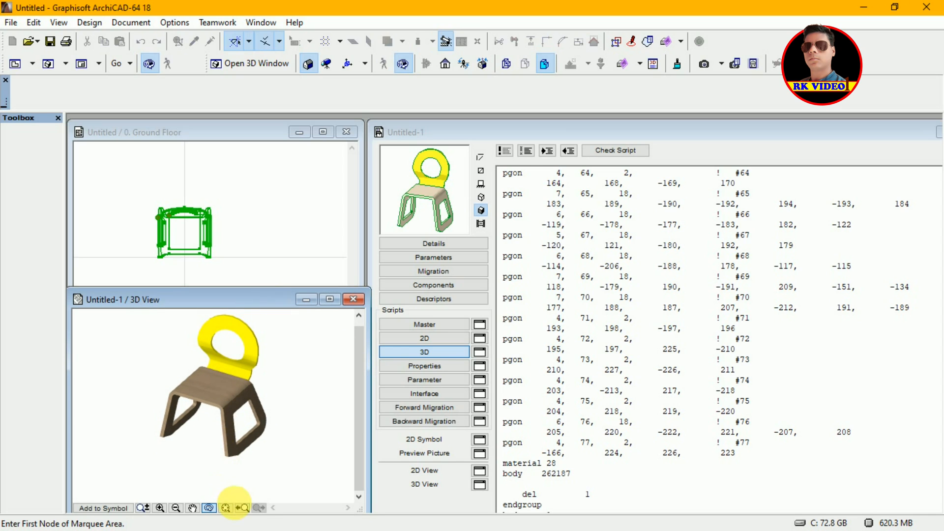
middle_drag(262, 428, 261, 450)
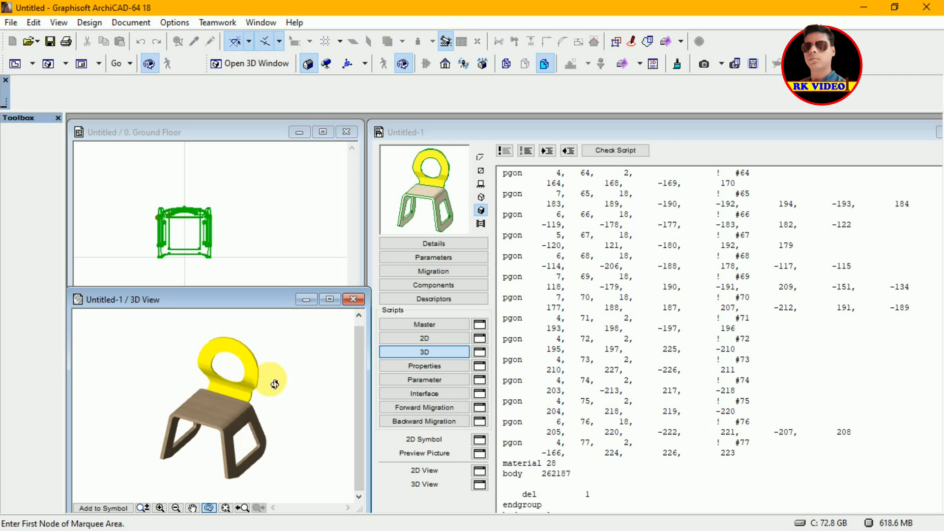
drag(280, 301, 278, 326)
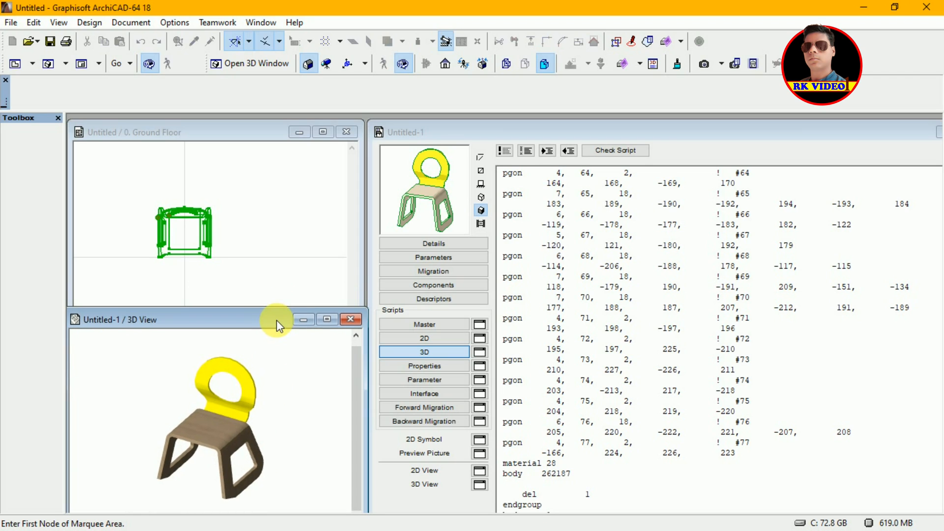
click(357, 276)
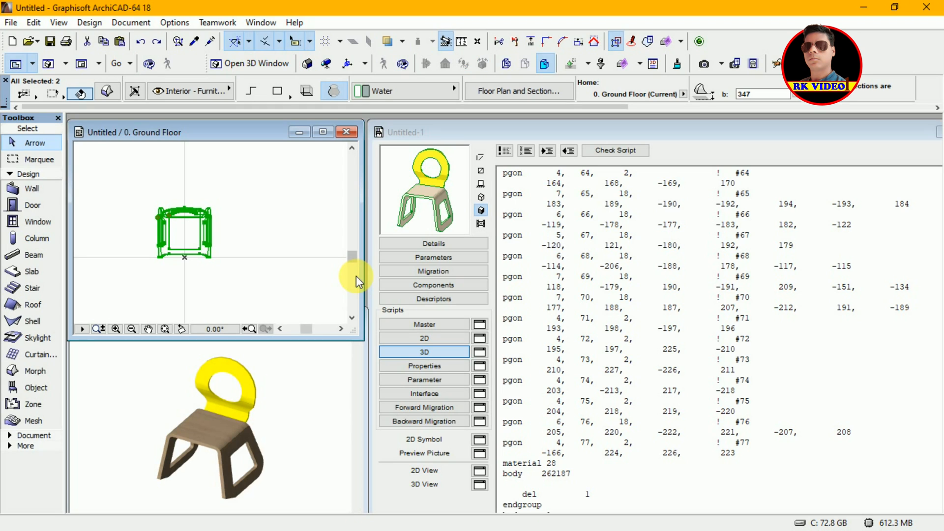